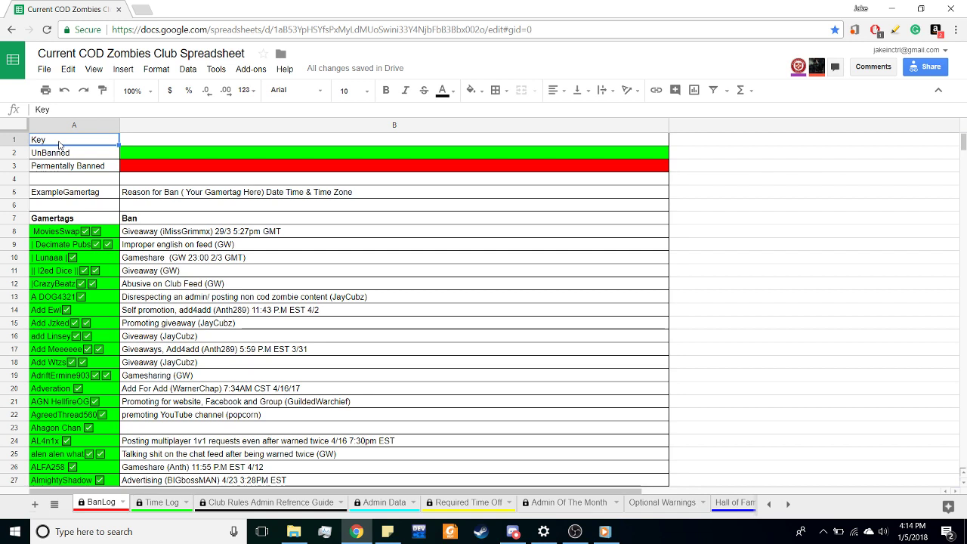
# Step: Examine the BanLog colour key, checking which fills mark the UnBanned and Permentally Banned statuses
pyautogui.click(95, 287)
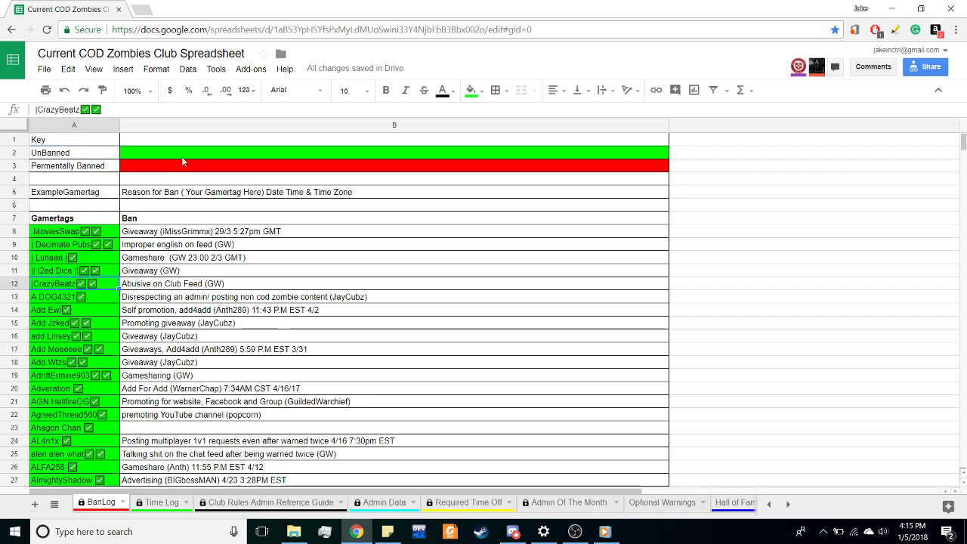
pyautogui.click(166, 168)
pyautogui.click(59, 154)
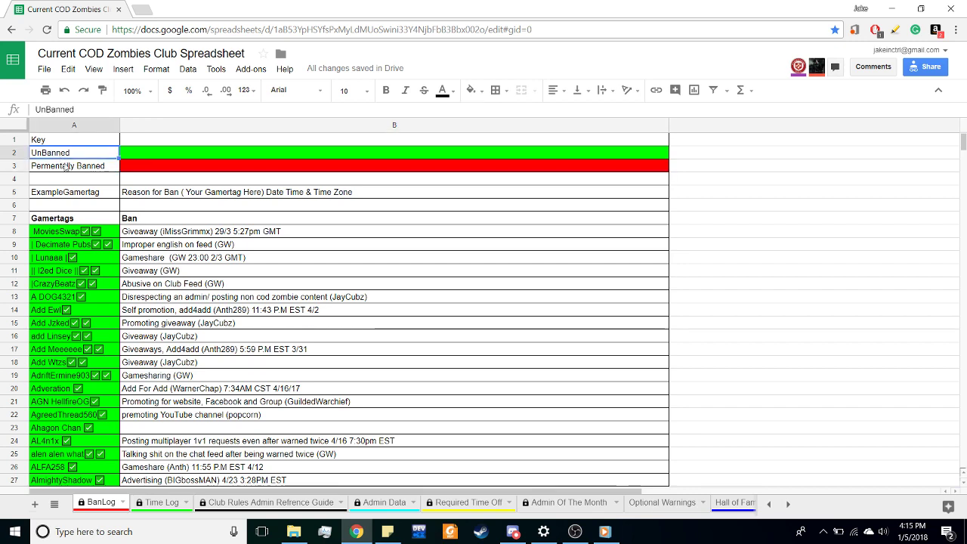
pyautogui.click(144, 156)
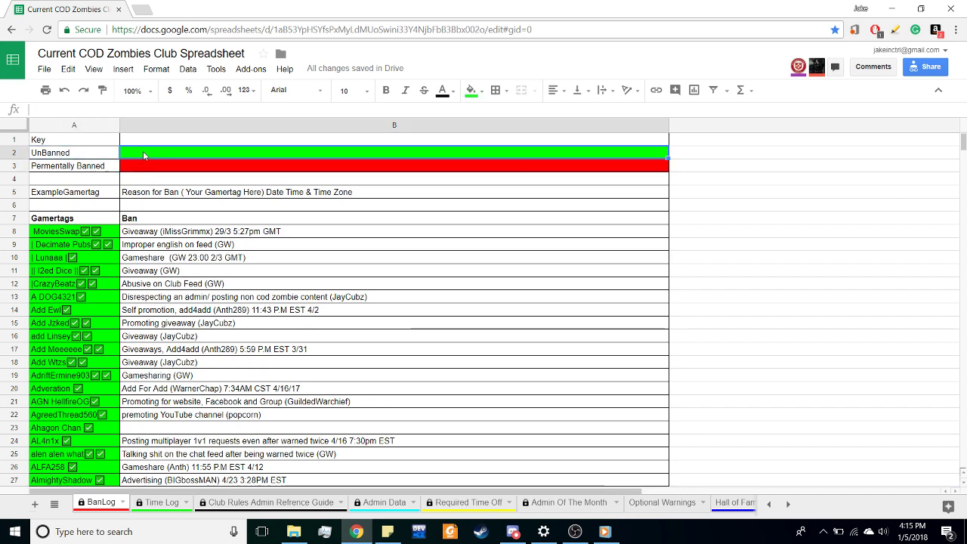
pyautogui.scroll(-3, 57, 386)
pyautogui.scroll(2, 57, 387)
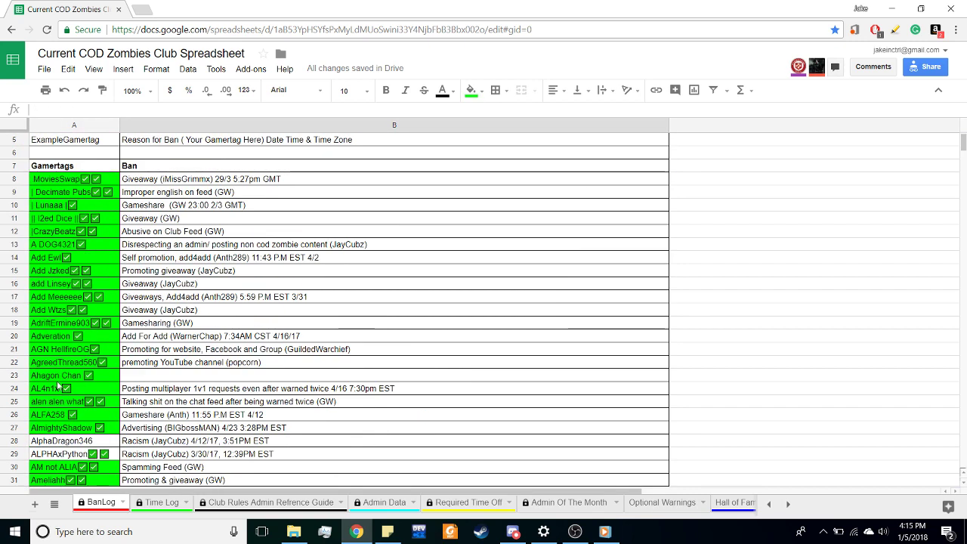
pyautogui.scroll(2, 57, 386)
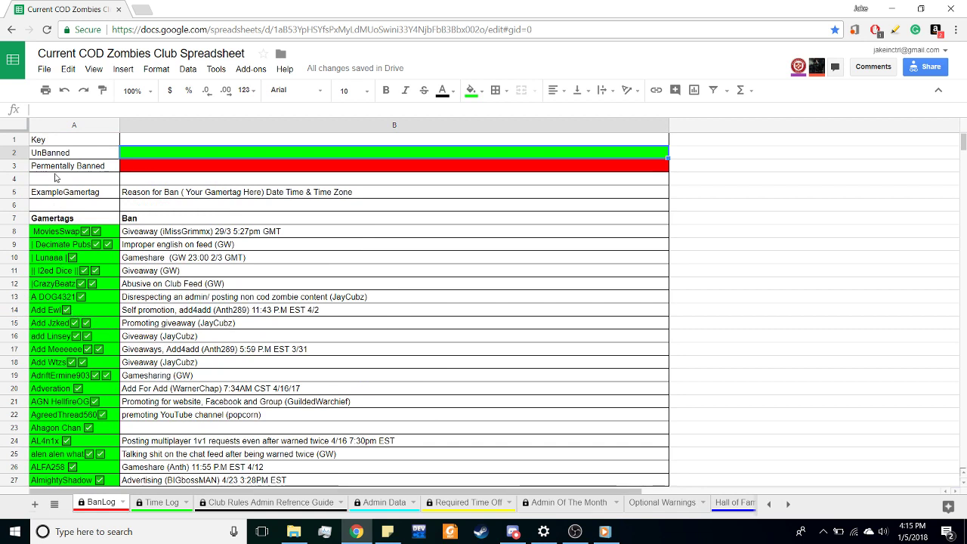
pyautogui.click(75, 170)
pyautogui.click(144, 171)
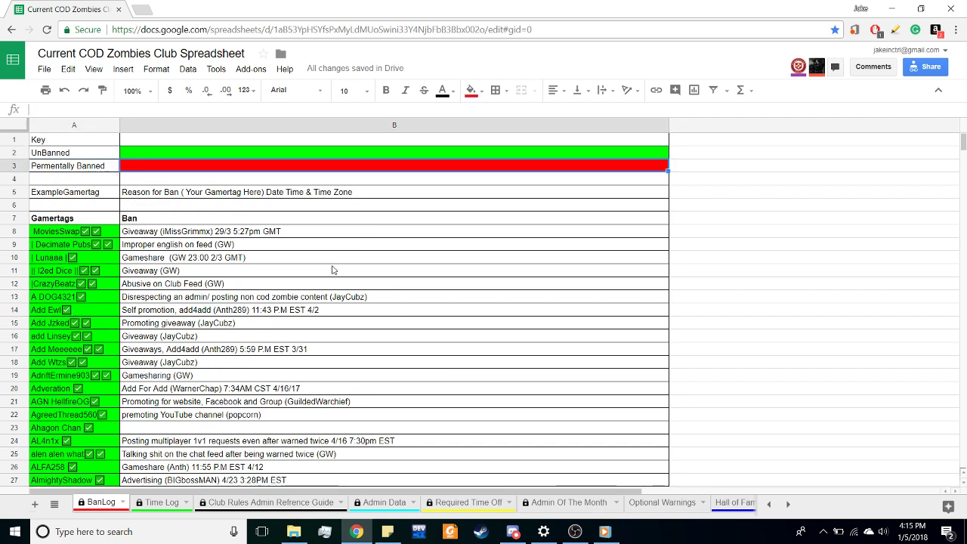
# Step: Inspect the red-filled gamertags in rows 100 and 102 and their ban reasons, and return to the key
pyautogui.scroll(-20, 333, 270)
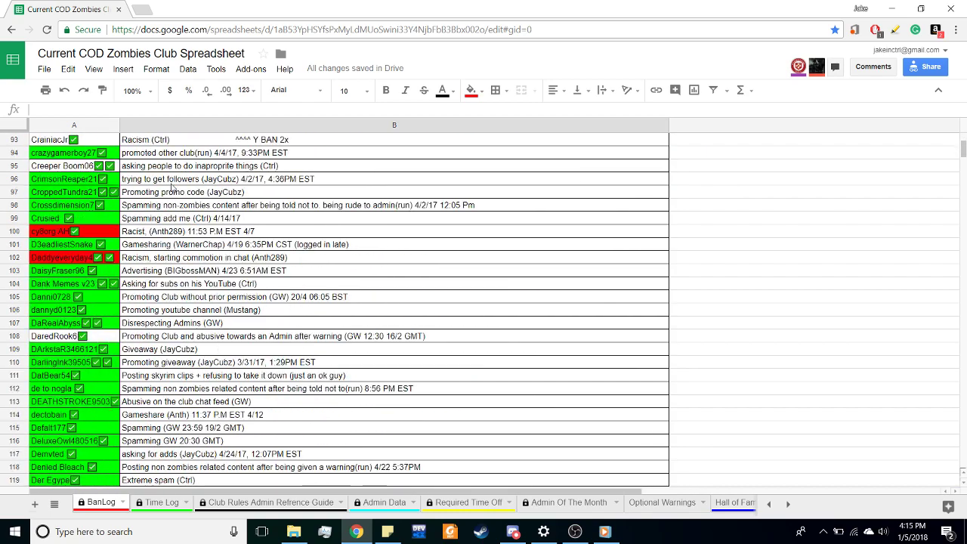
pyautogui.click(77, 233)
pyautogui.click(162, 259)
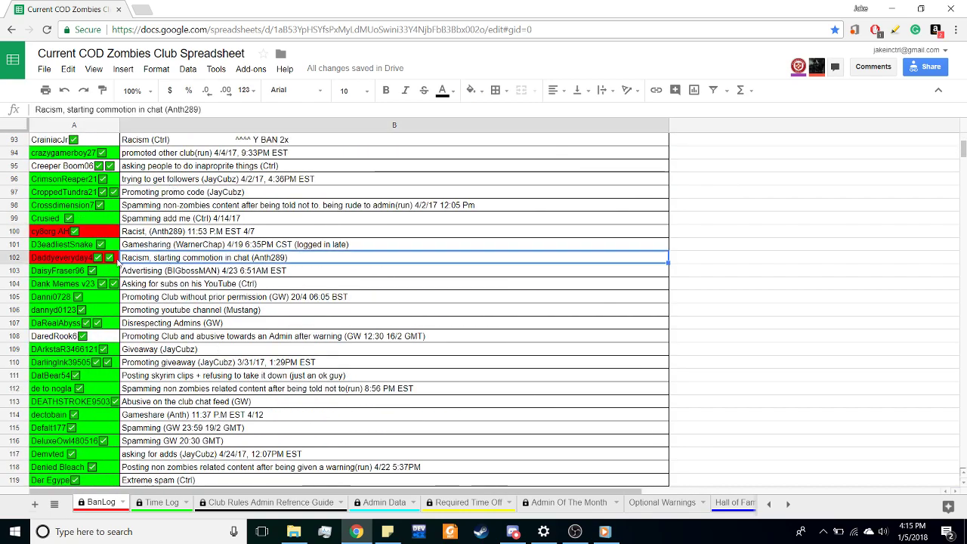
pyautogui.click(113, 259)
pyautogui.scroll(-5, 251, 240)
pyautogui.scroll(5, 252, 240)
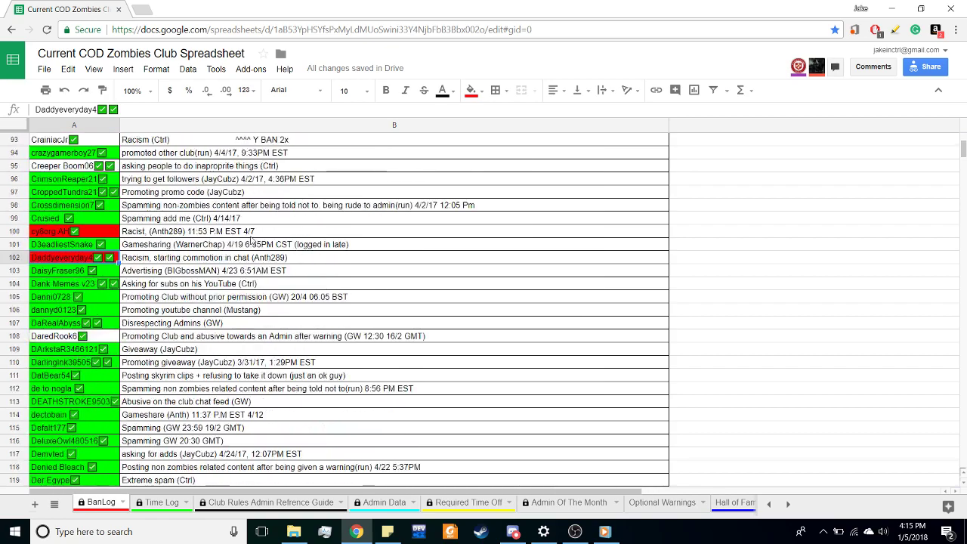
pyautogui.scroll(20, 252, 240)
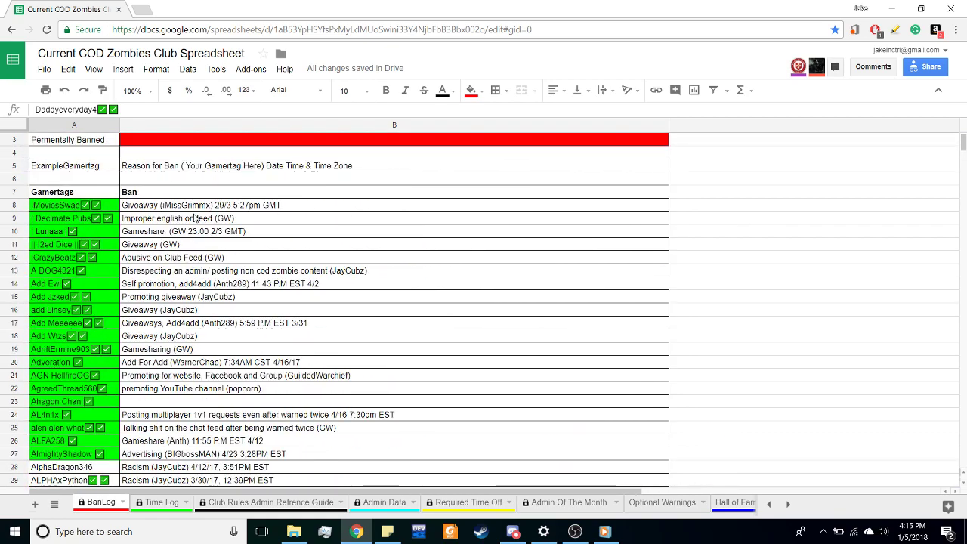
pyautogui.scroll(1, 195, 218)
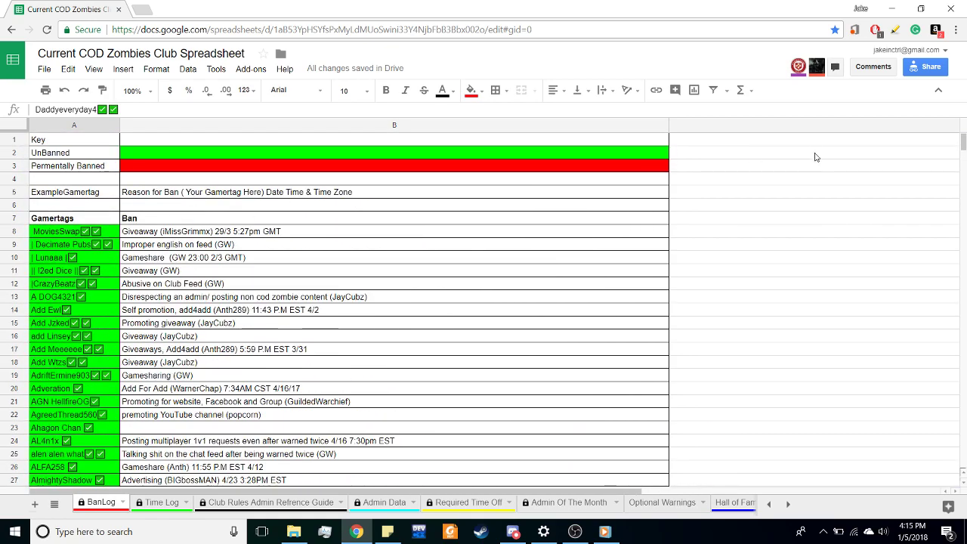
# Step: Enter the gamertag "Lrtc" in the first empty row of the ban log, cell A2666
pyautogui.moveTo(962, 144); pyautogui.dragTo(962, 353)
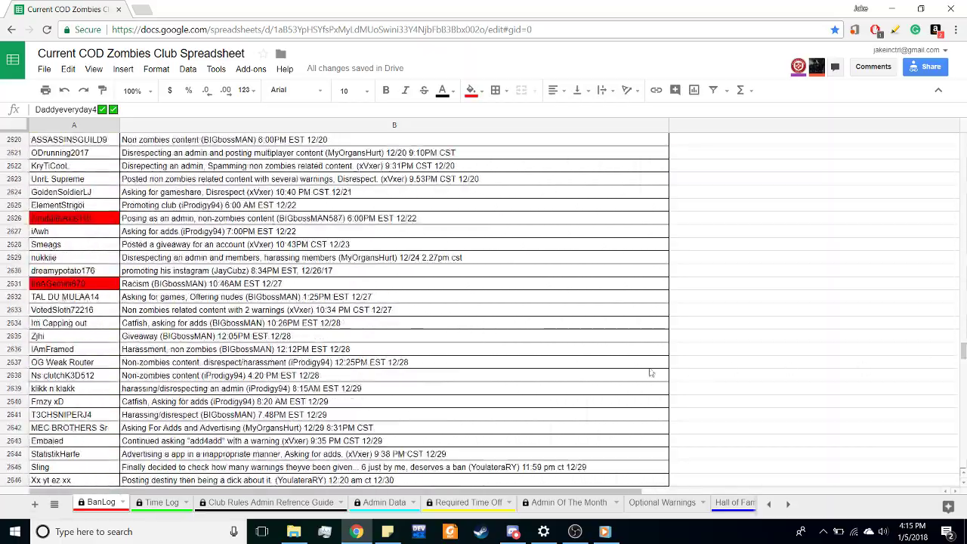
pyautogui.scroll(-3, 650, 373)
pyautogui.scroll(-3, 549, 375)
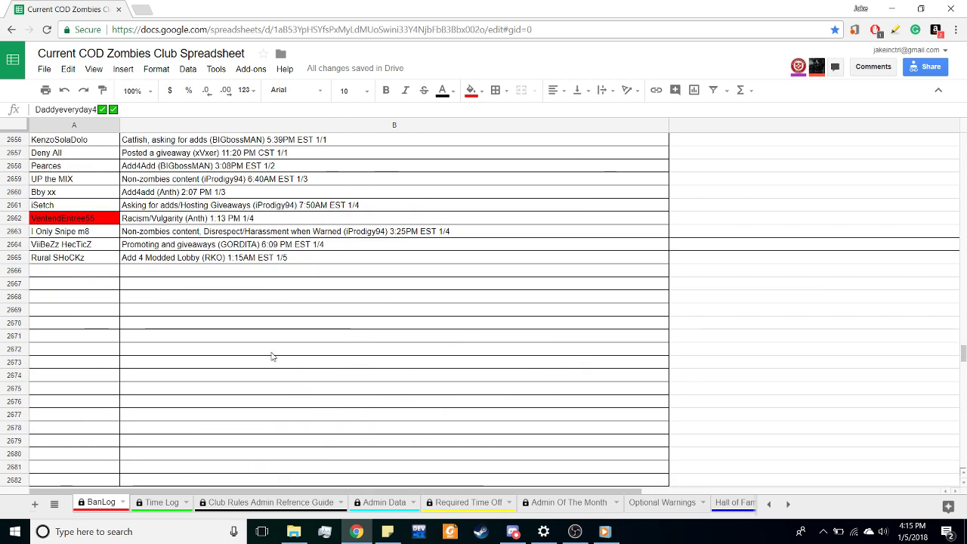
pyautogui.click(102, 272)
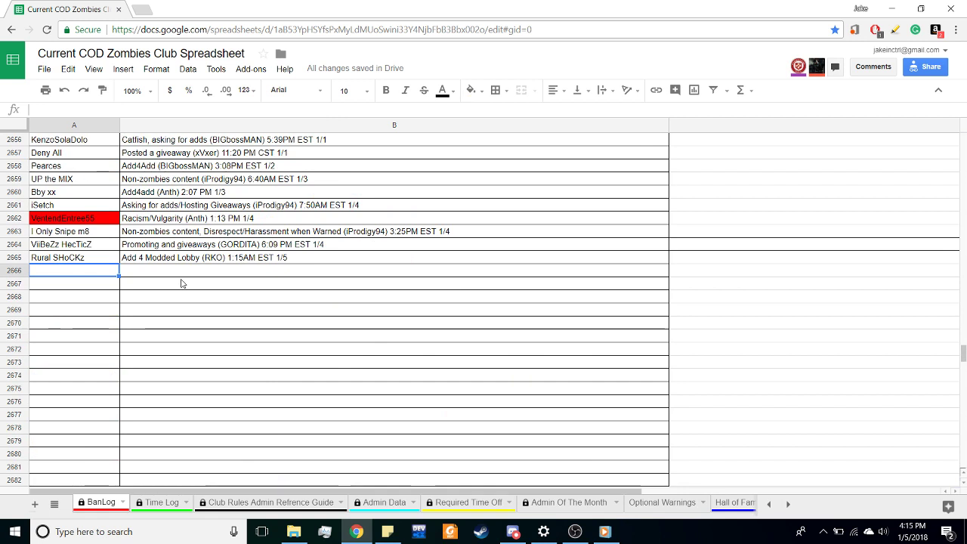
pyautogui.write('Lrtc')
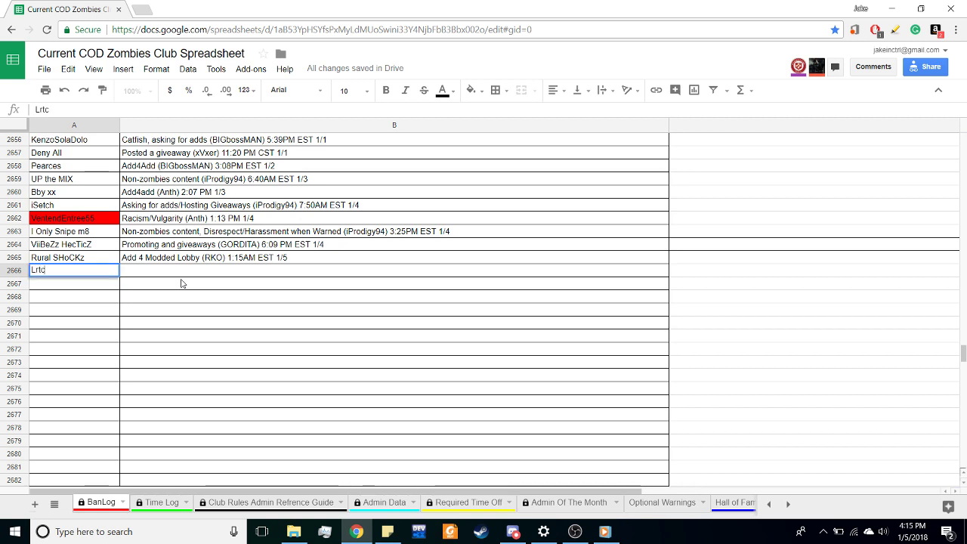
# Step: Enter the ban reason and admin tag "Game Share in chat (Ctrl)" beside the new gamertag in B2666
pyautogui.click(274, 273)
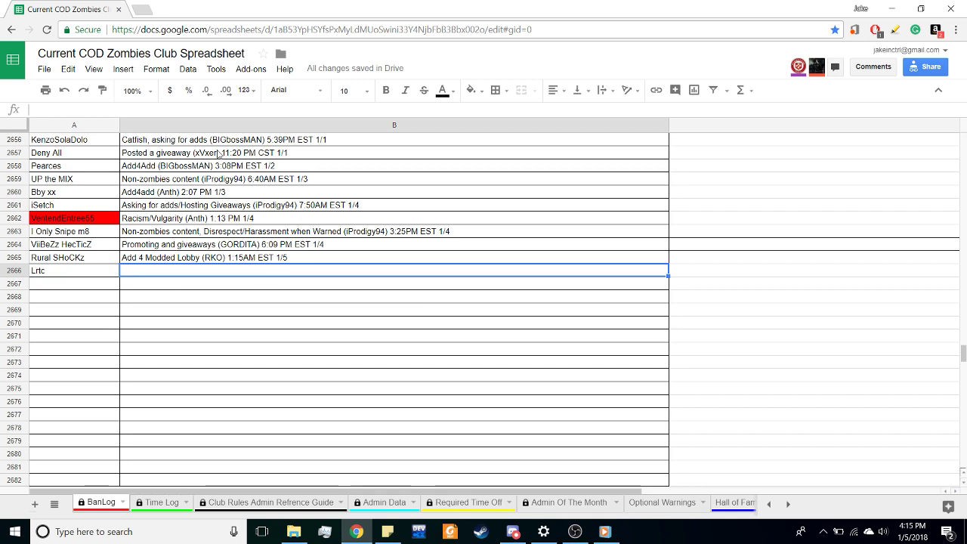
pyautogui.write('Game')
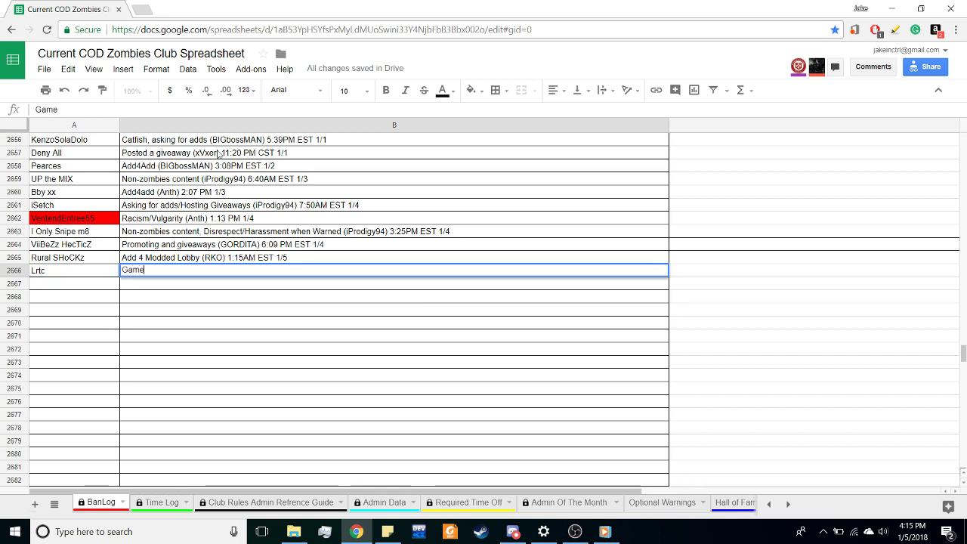
pyautogui.write(' Sharing')
pyautogui.press('BackSpace')
pyautogui.write('e in chat')
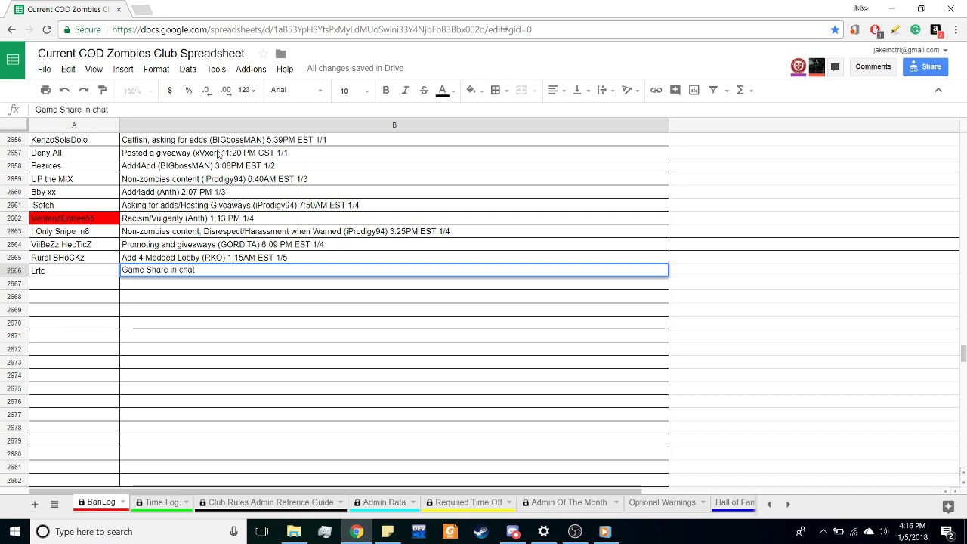
pyautogui.write(' (')
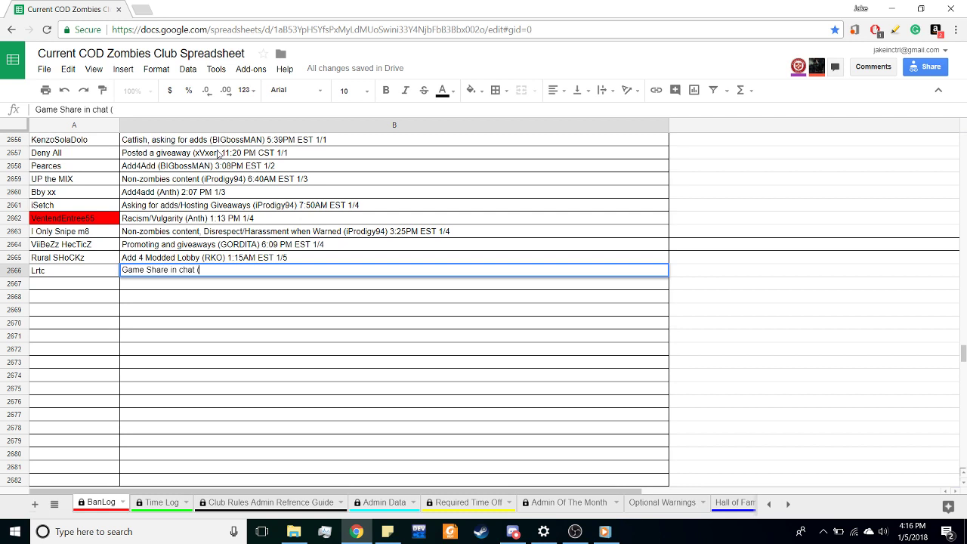
pyautogui.write('Ctrl)')
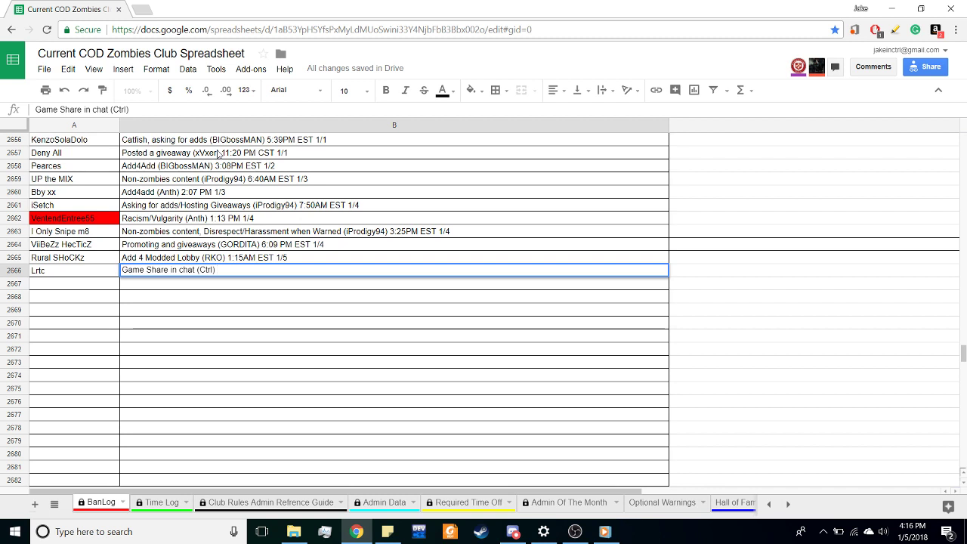
# Step: Complete the ban reason in B2666 with the time, time zone and date "4:16 PM EST 1/5"
pyautogui.write('$')
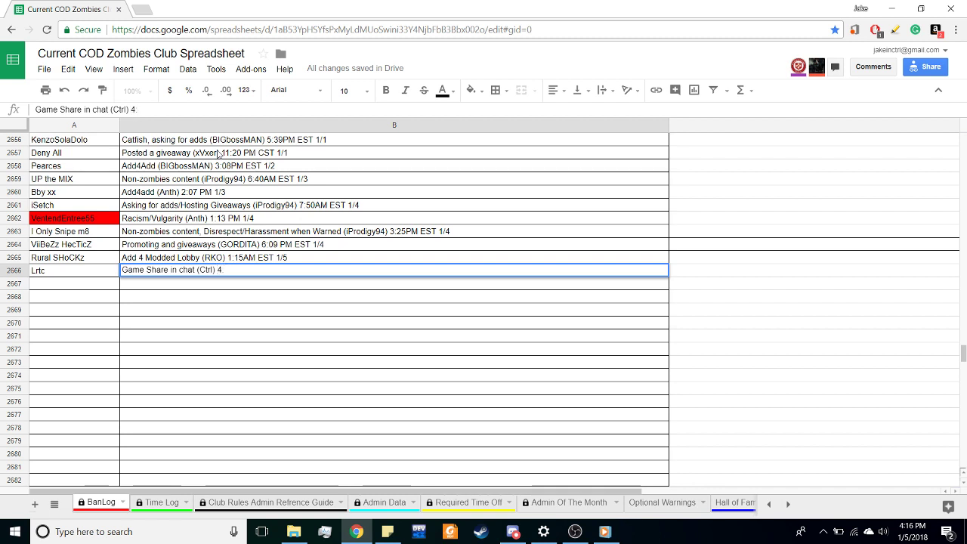
pyautogui.write('.19')
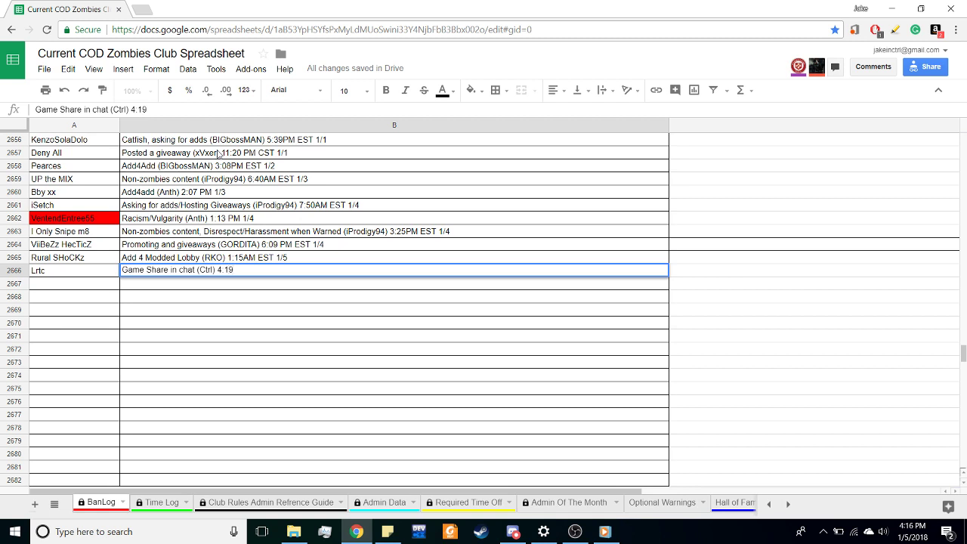
pyautogui.press('BackSpace')
pyautogui.write('6 P')
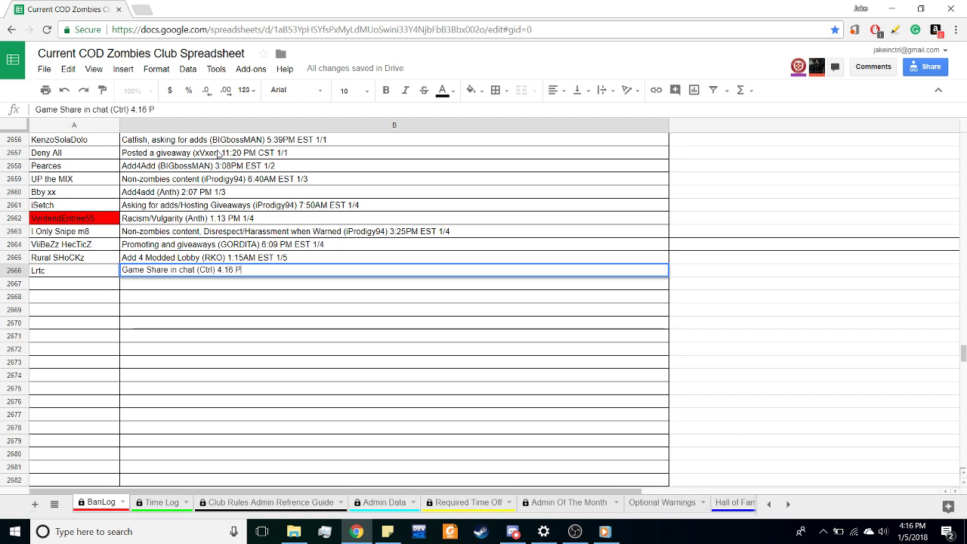
pyautogui.write('M EST')
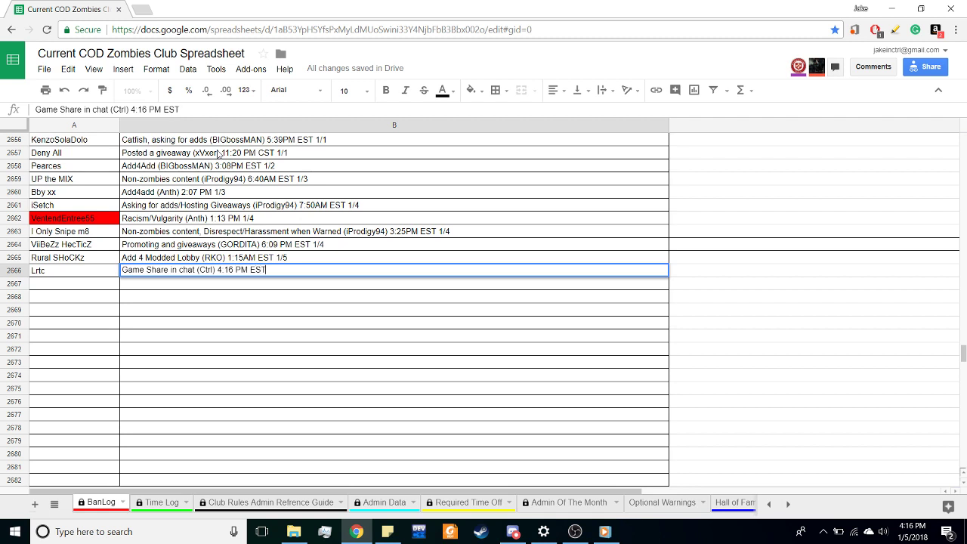
pyautogui.write(' 1/5')
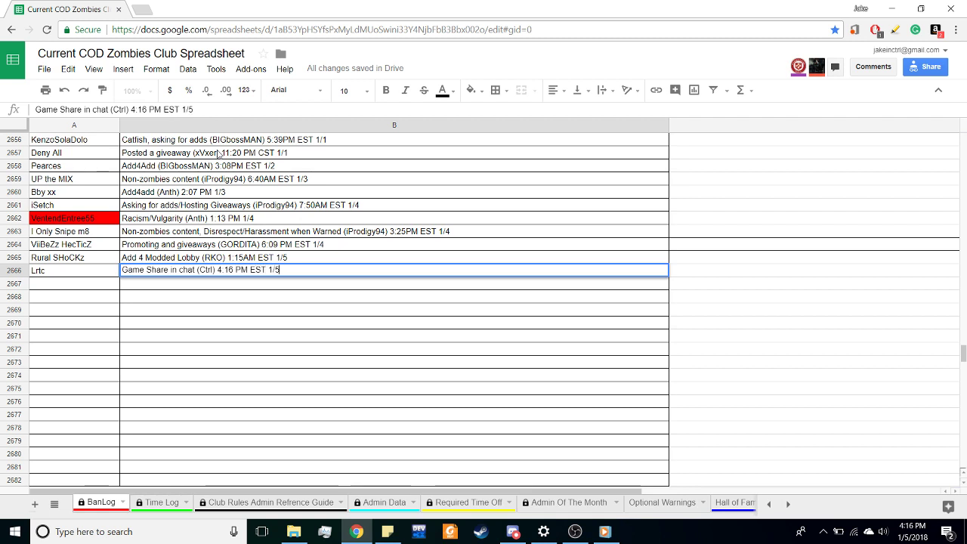
pyautogui.press('Return')
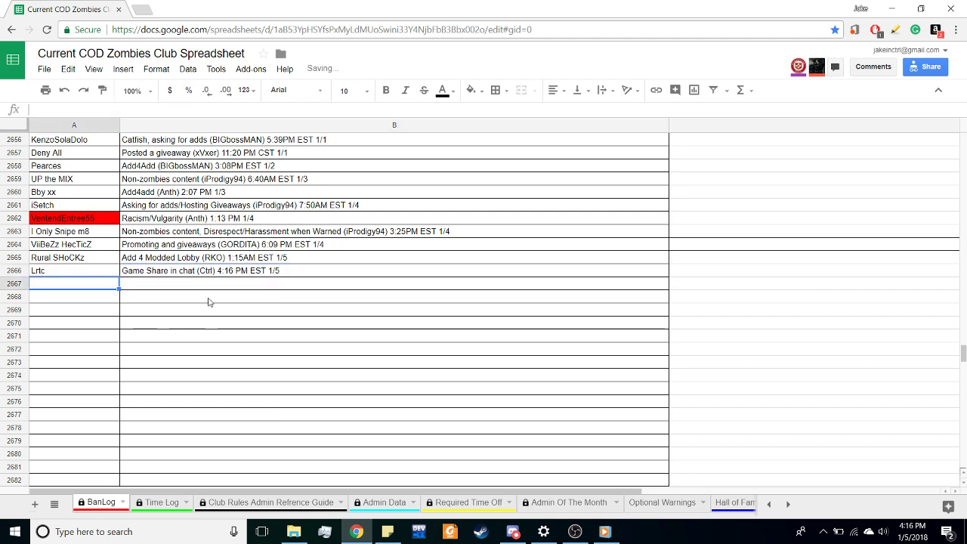
pyautogui.click(173, 302)
pyautogui.click(56, 299)
pyautogui.click(181, 301)
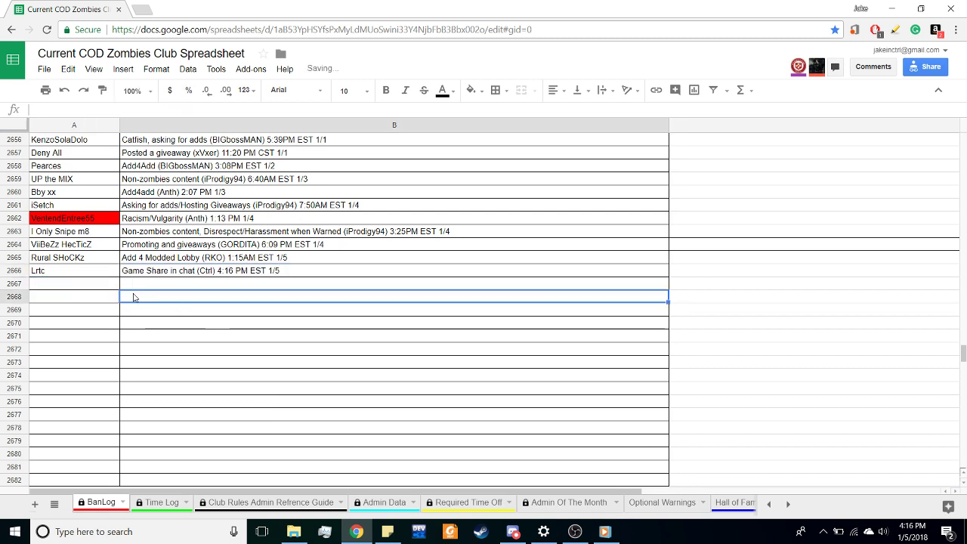
# Step: Clear the sample gamertag and its ban reason from row 2666 of the ban log
pyautogui.click(58, 272)
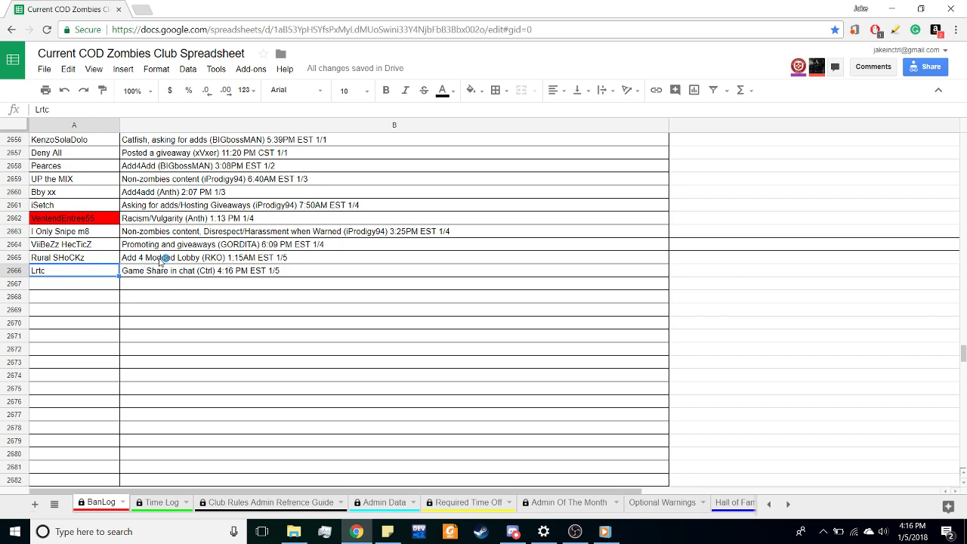
pyautogui.press('Delete')
pyautogui.click(192, 273)
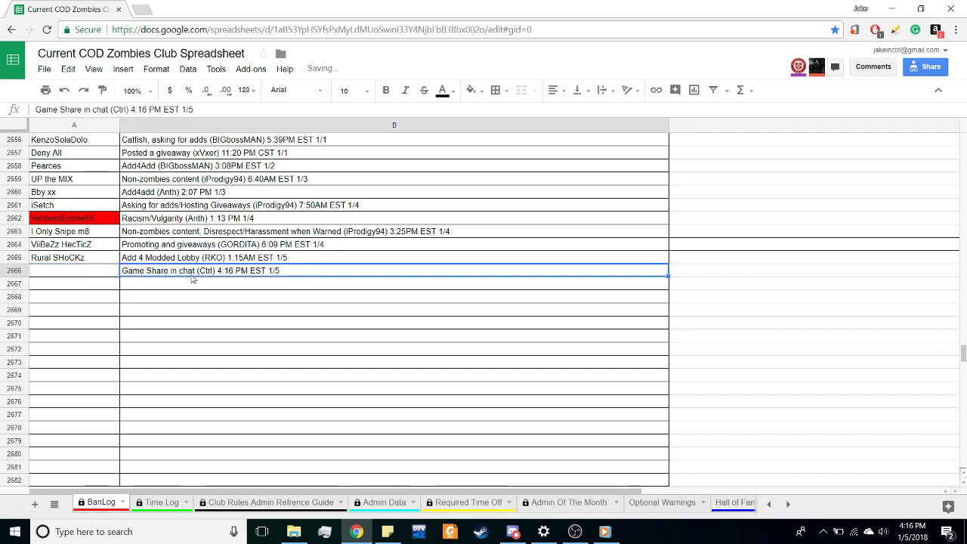
pyautogui.press('Delete')
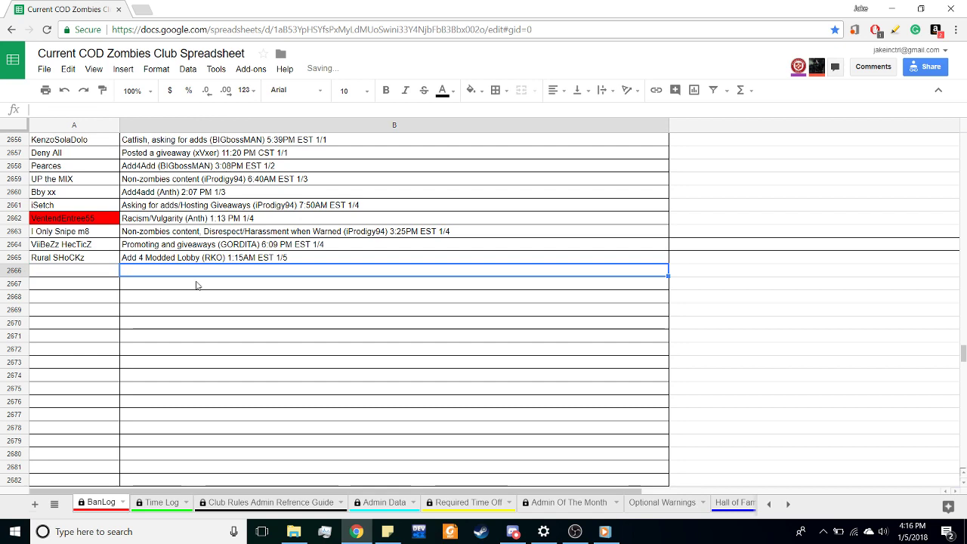
# Step: Open the Time Log sheet and examine the first admin's name header, shift times and the row for the 5th
pyautogui.click(163, 504)
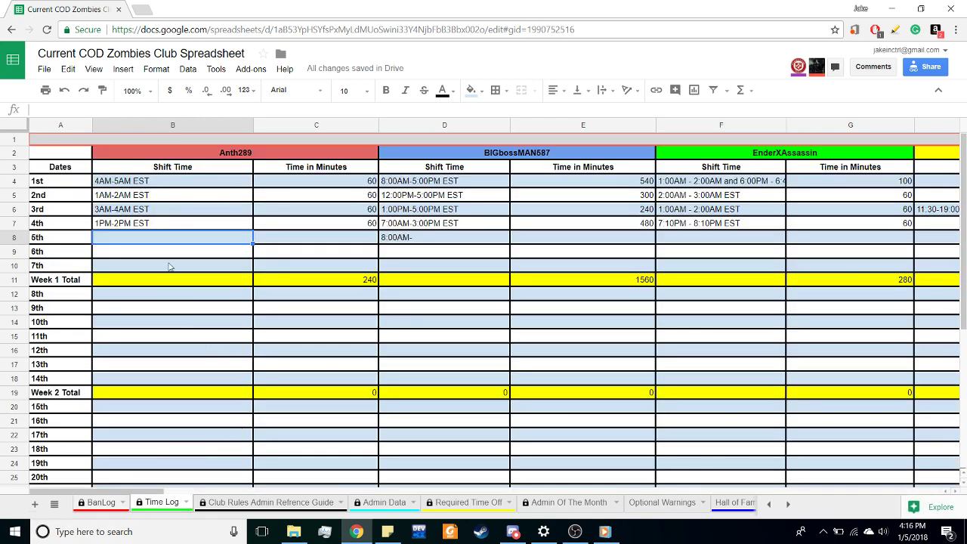
pyautogui.click(141, 187)
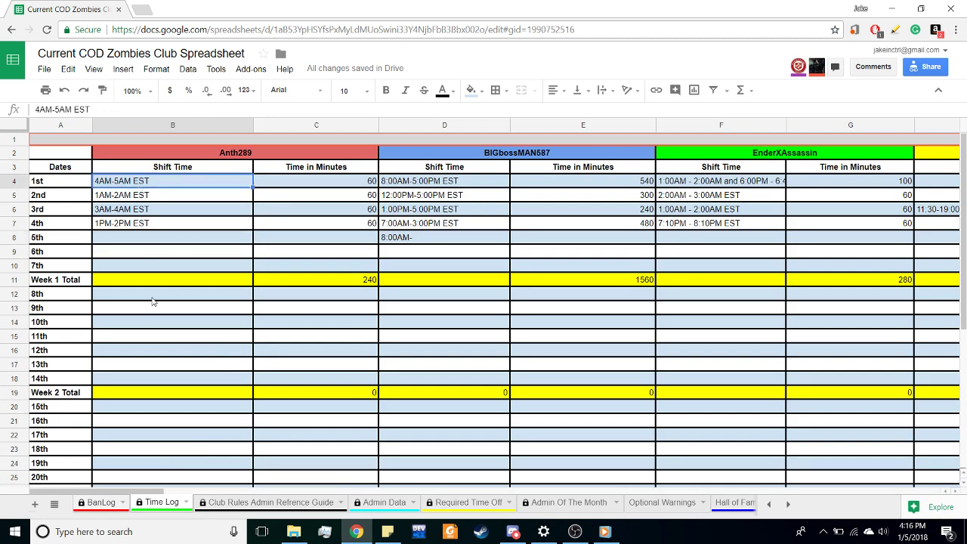
pyautogui.moveTo(150, 495); pyautogui.dragTo(121, 507)
pyautogui.click(149, 239)
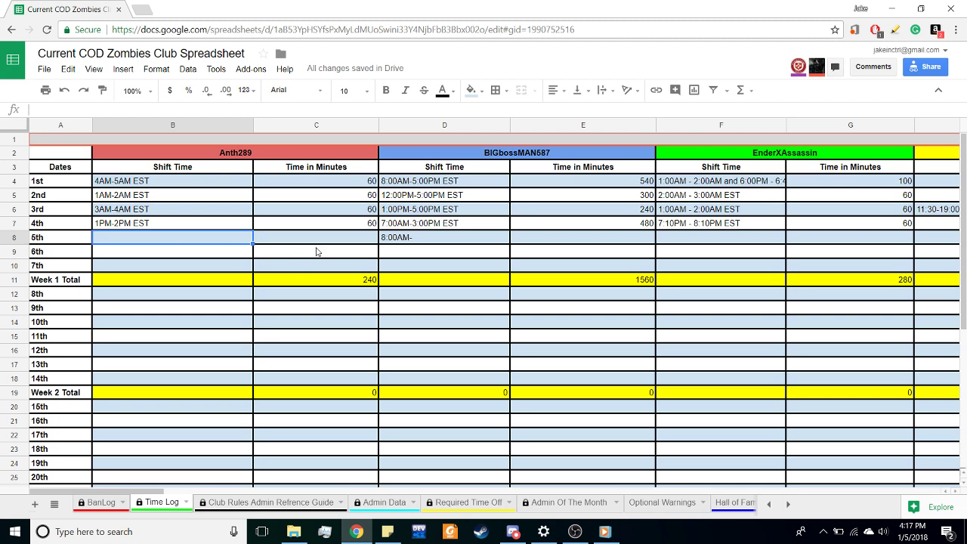
pyautogui.click(196, 155)
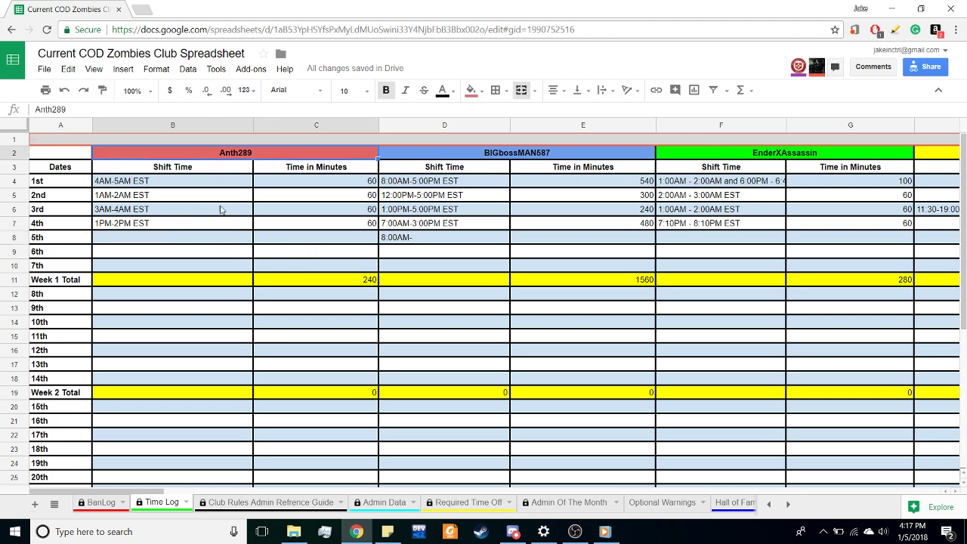
pyautogui.click(212, 244)
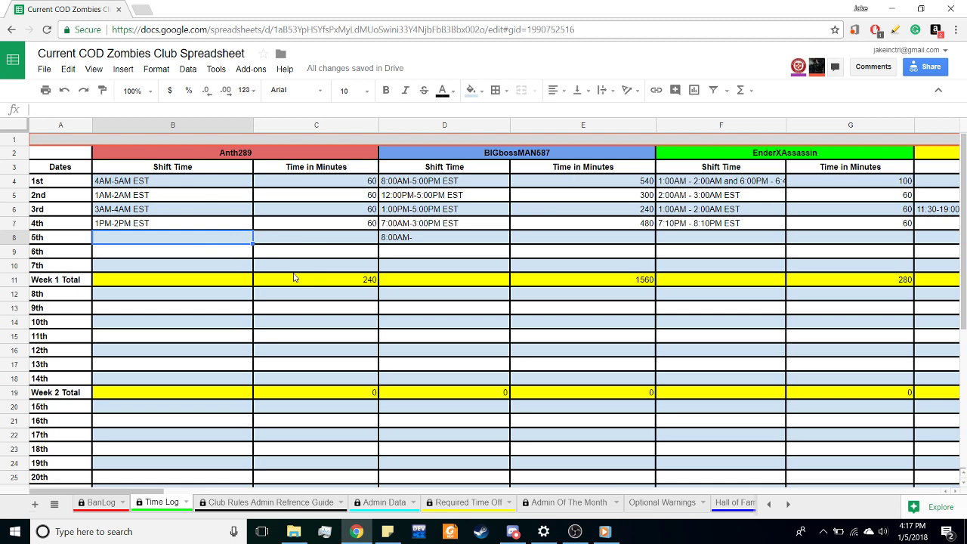
# Step: Enter the sample shift time "3PM-4PM EST" for the first admin on the 5th, in B8
pyautogui.write('#')
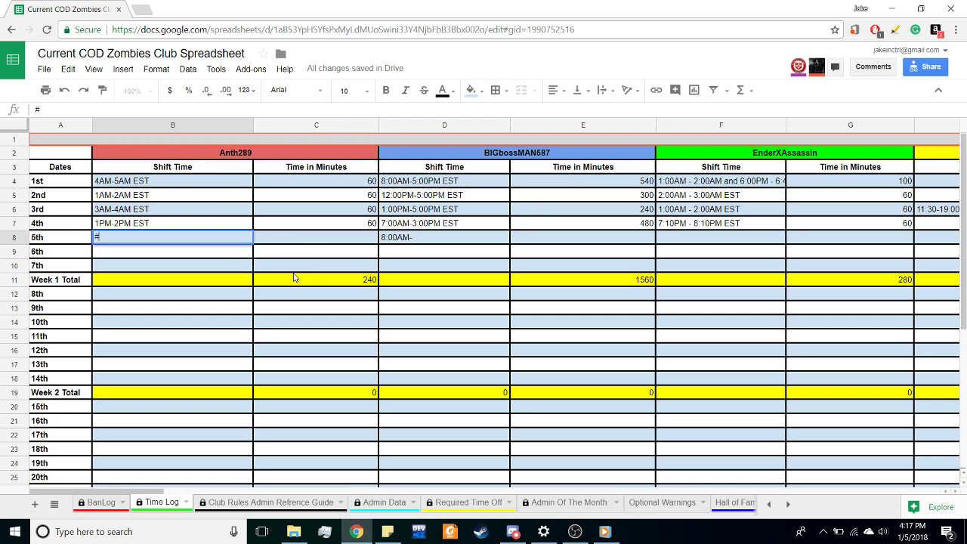
pyautogui.press('BackSpace')
pyautogui.write('3PM-4PM EST')
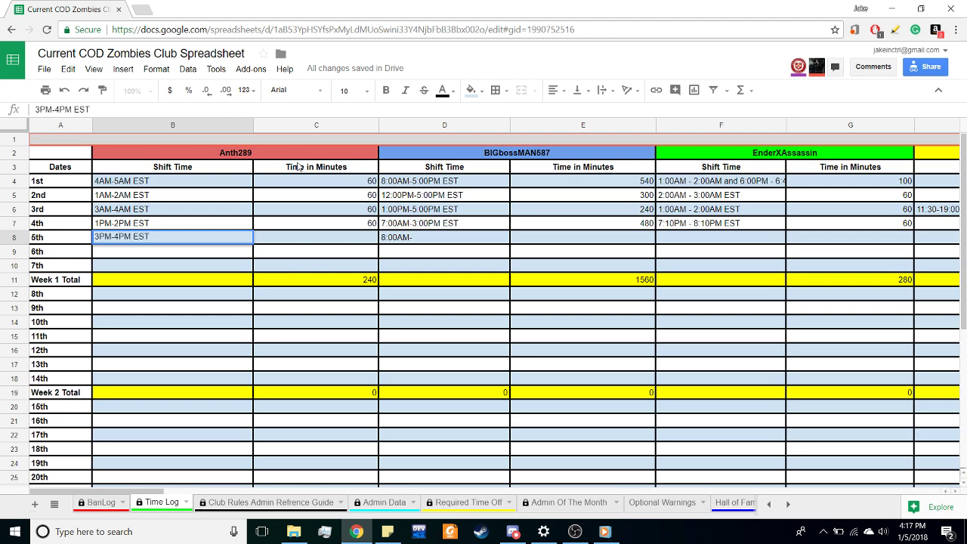
# Step: Enter 60 as the first admin's time in minutes for the 5th, in C8
pyautogui.click(332, 241)
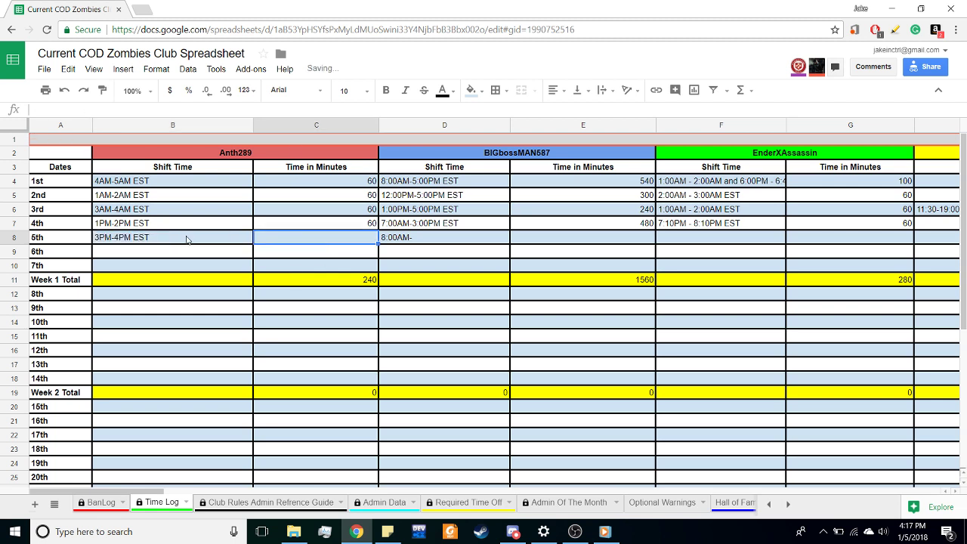
pyautogui.click(181, 240)
pyautogui.click(297, 240)
pyautogui.write('60')
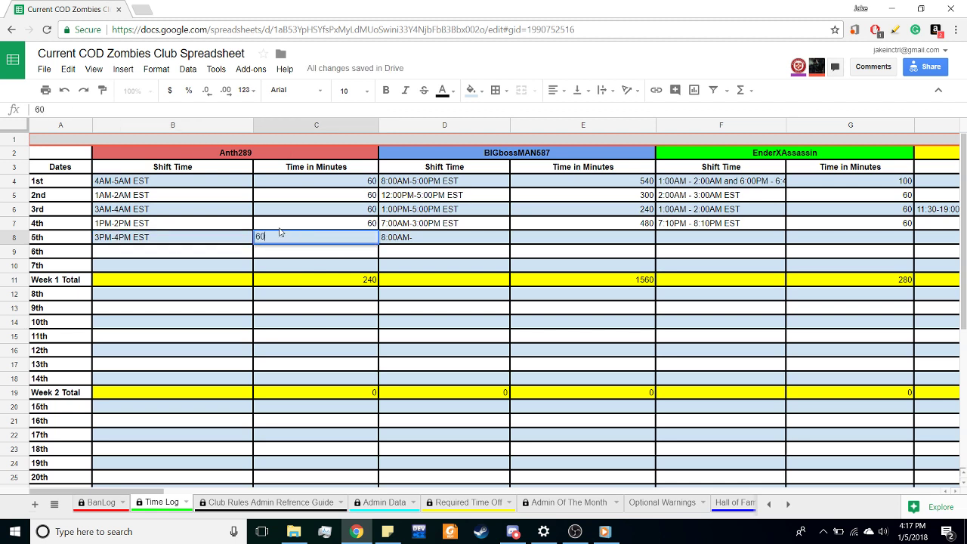
pyautogui.press('Return')
# Step: Clear the first admin's sample minutes and shift time from C8 and B8
pyautogui.click(271, 240)
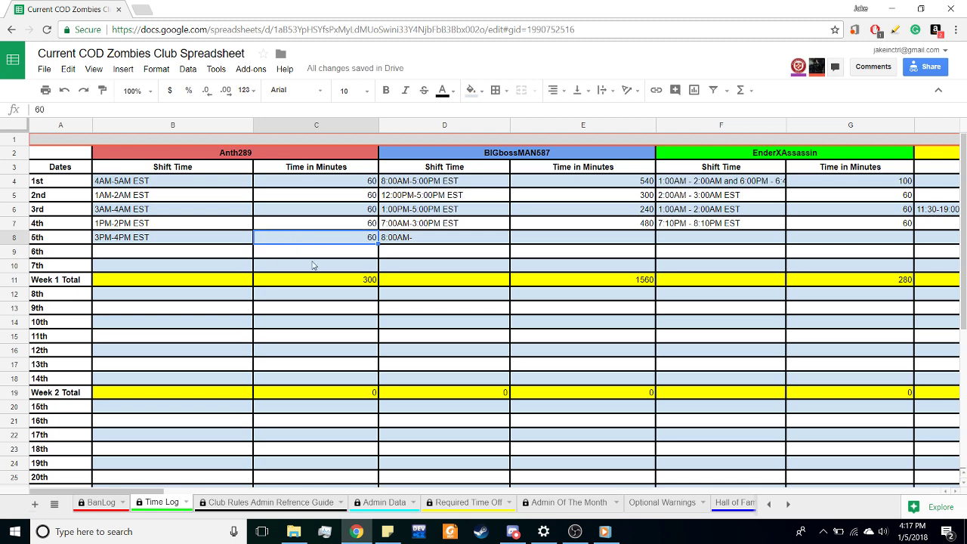
pyautogui.press('Delete')
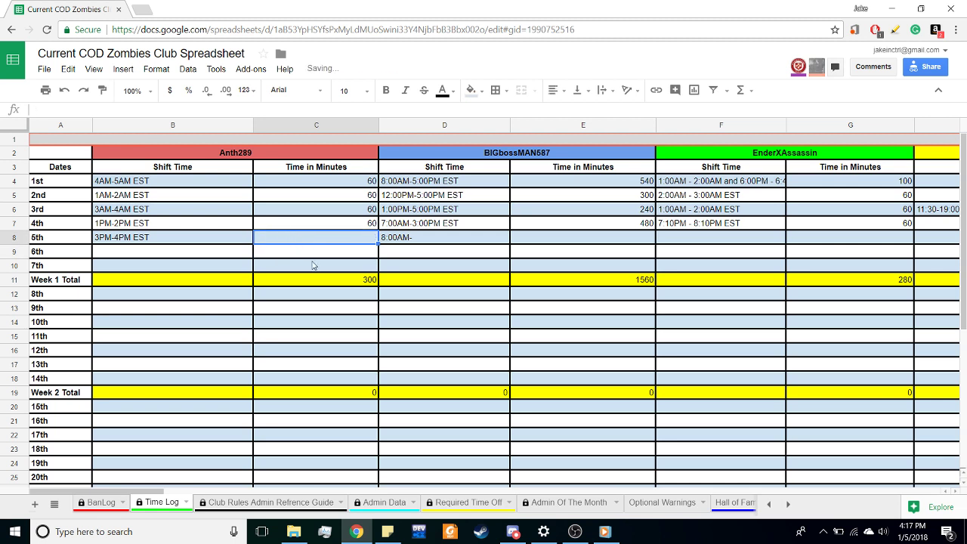
pyautogui.click(201, 243)
pyautogui.press('Delete')
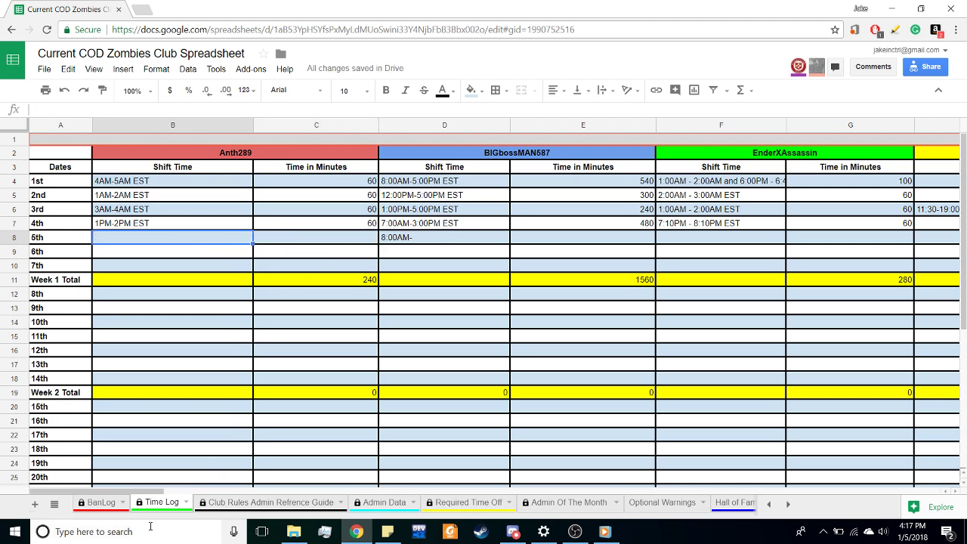
# Step: Examine the Time Log's dates column through the 31st, including the weekly total rows and the monthly total row
pyautogui.moveTo(125, 492); pyautogui.dragTo(57, 487)
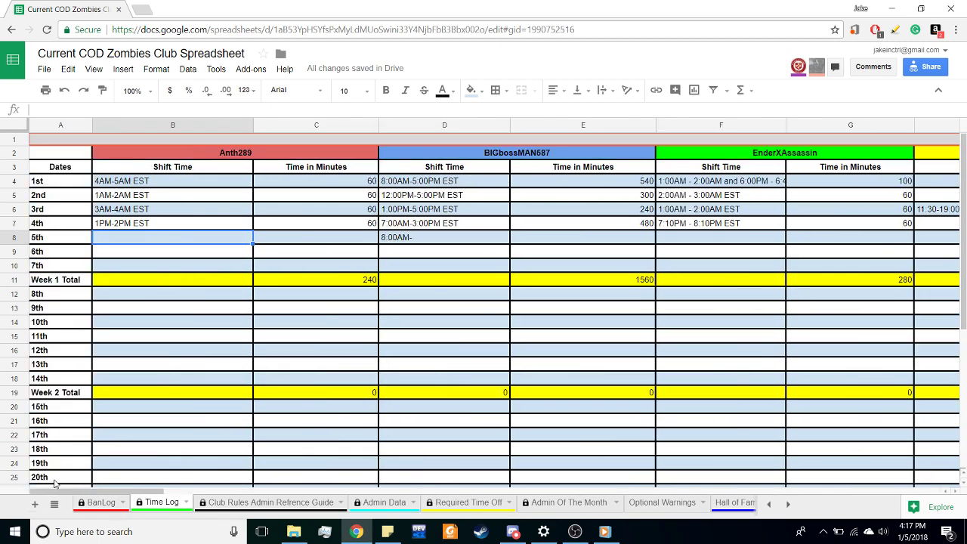
pyautogui.click(59, 265)
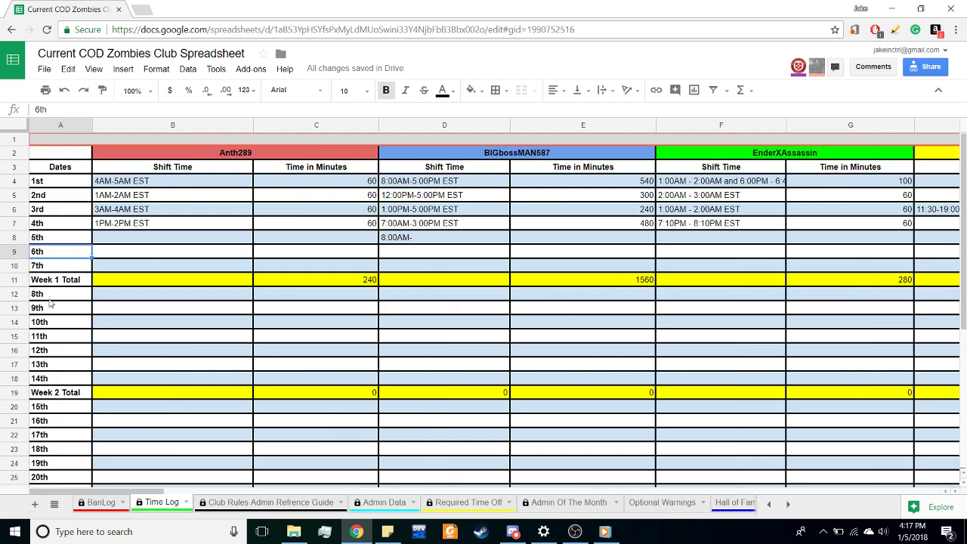
pyautogui.click(56, 284)
pyautogui.scroll(-6, 54, 340)
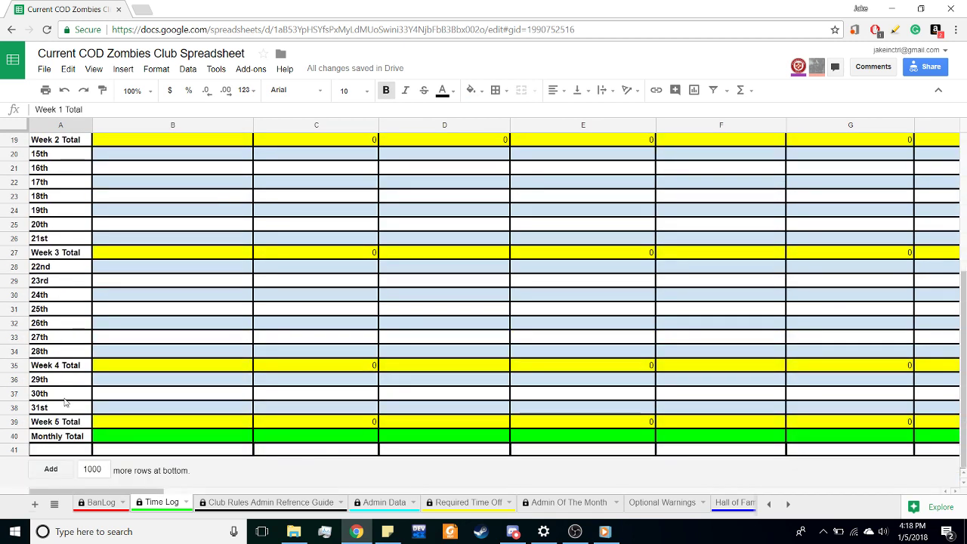
pyautogui.click(65, 353)
pyautogui.click(53, 311)
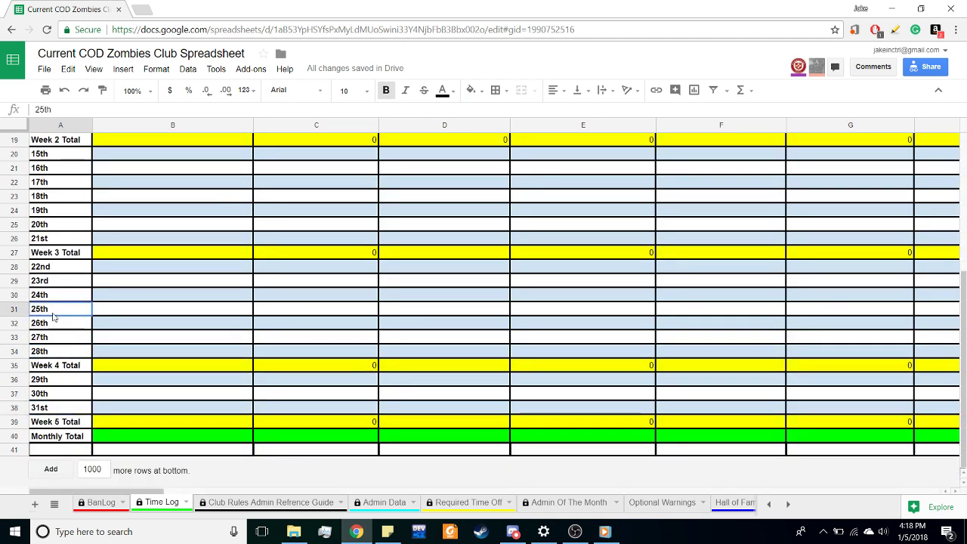
pyautogui.click(50, 253)
pyautogui.click(47, 215)
pyautogui.click(59, 309)
pyautogui.click(53, 240)
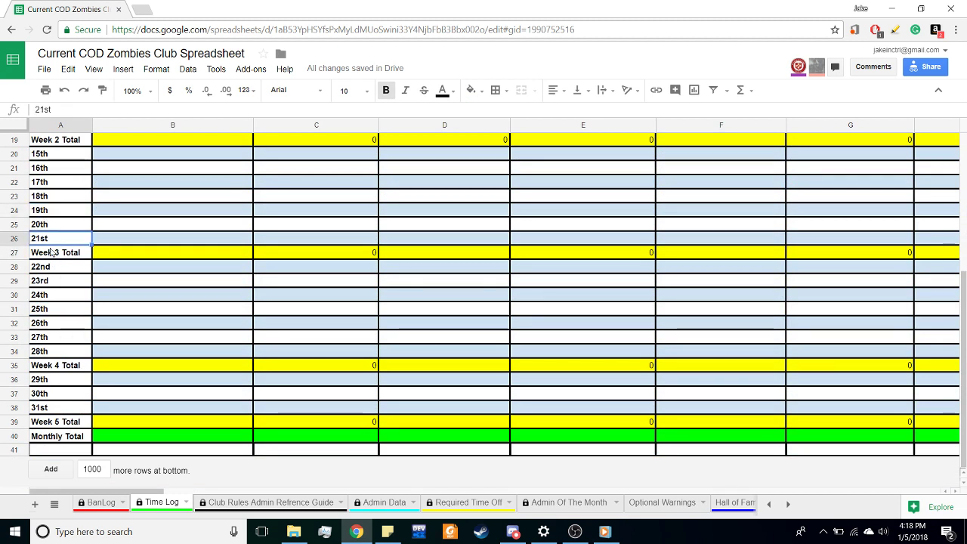
pyautogui.click(52, 309)
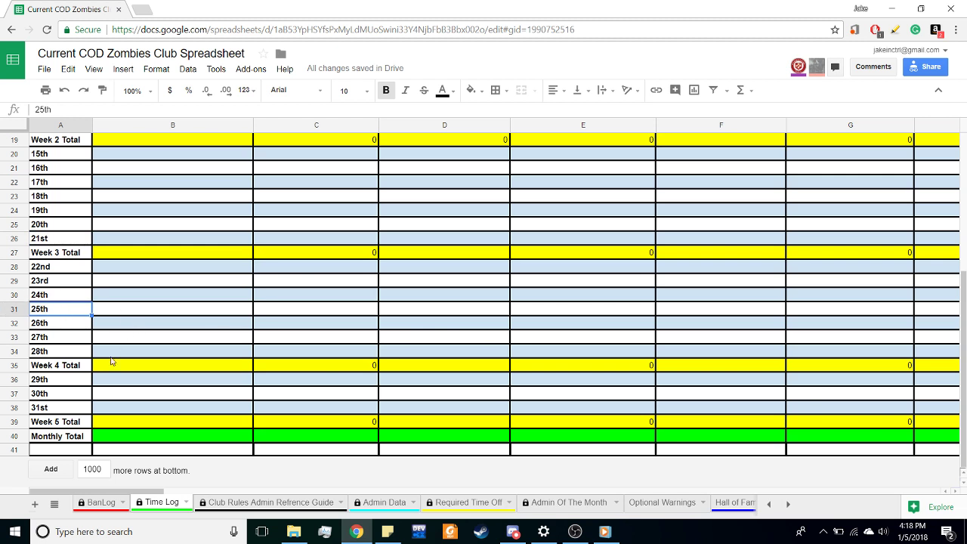
pyautogui.click(63, 411)
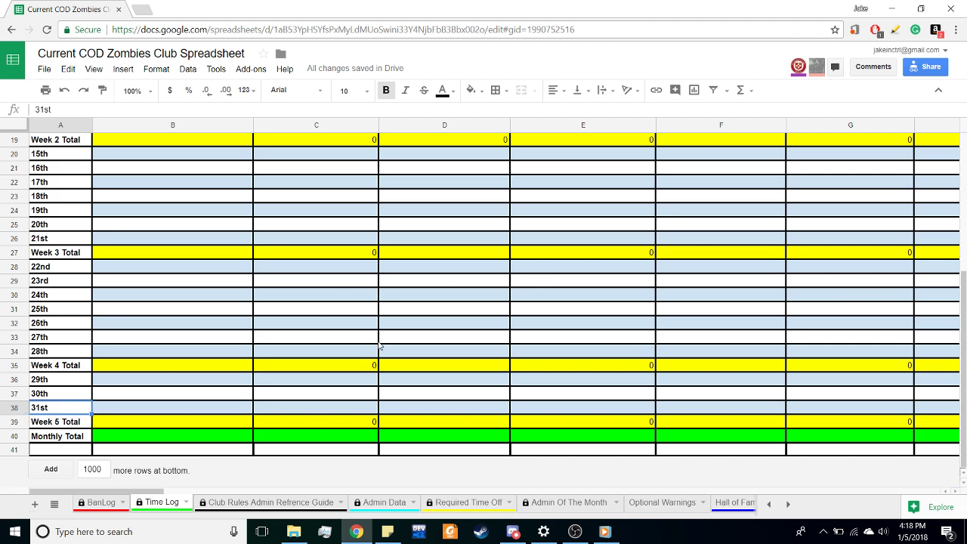
pyautogui.scroll(5, 193, 338)
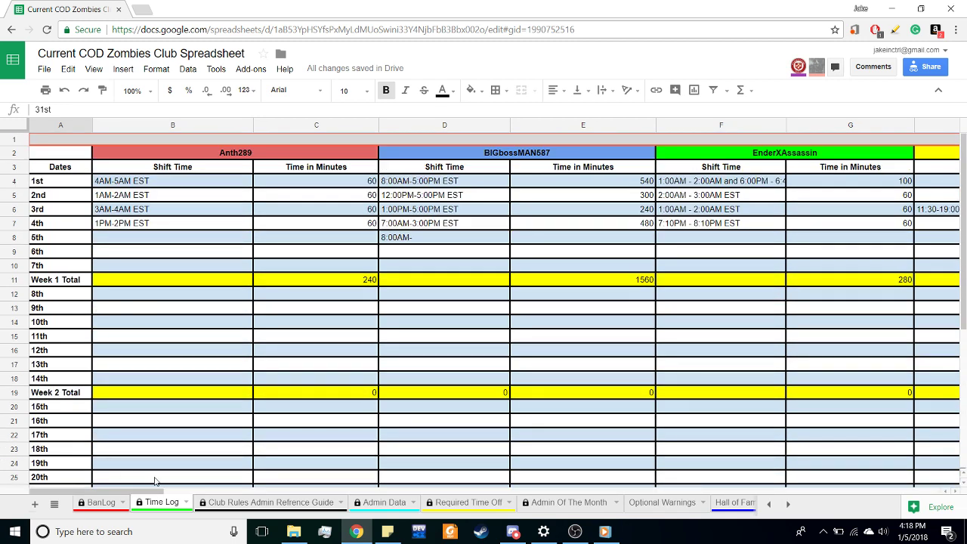
# Step: Open the Club Rules Admin Refrence Guide sheet and examine its Rule column, including the giveaways, Add4add and advertising entries
pyautogui.click(277, 502)
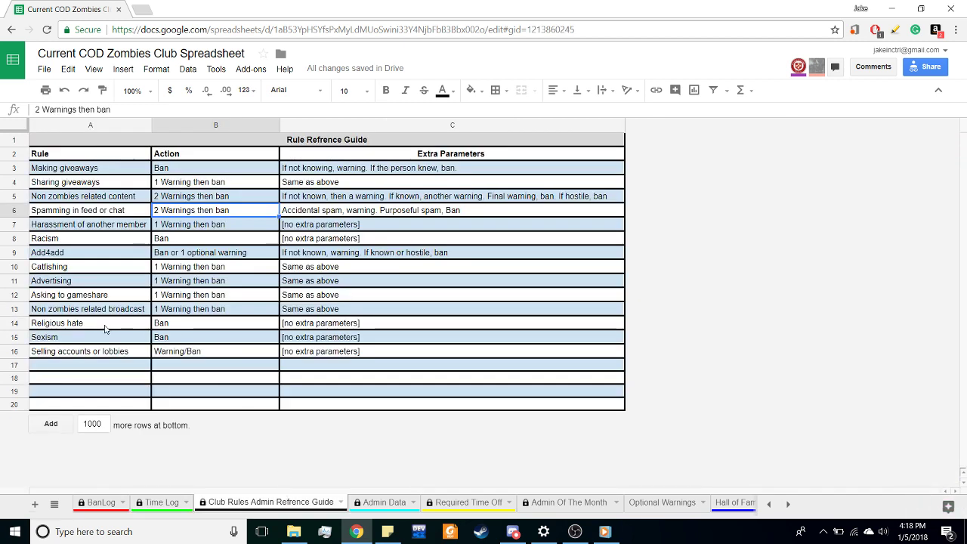
pyautogui.click(138, 365)
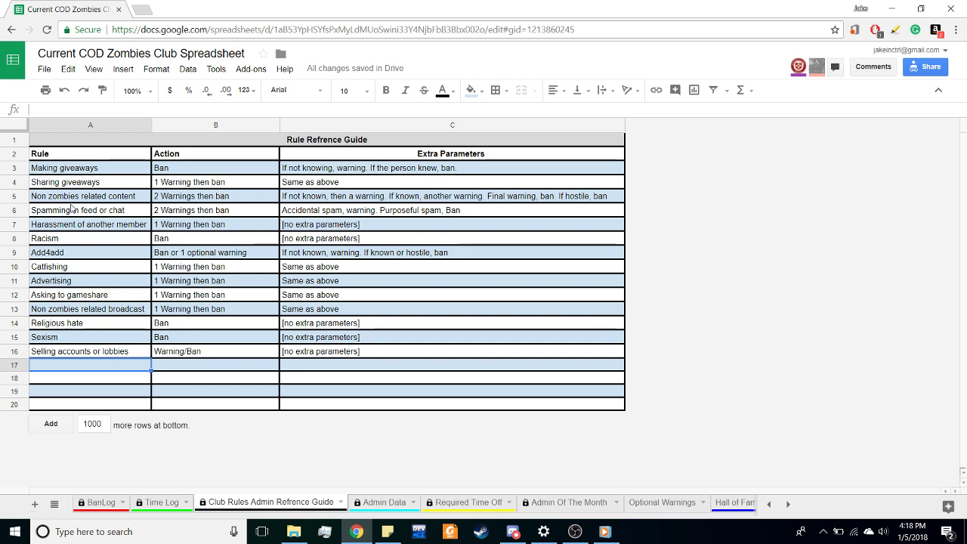
pyautogui.click(61, 170)
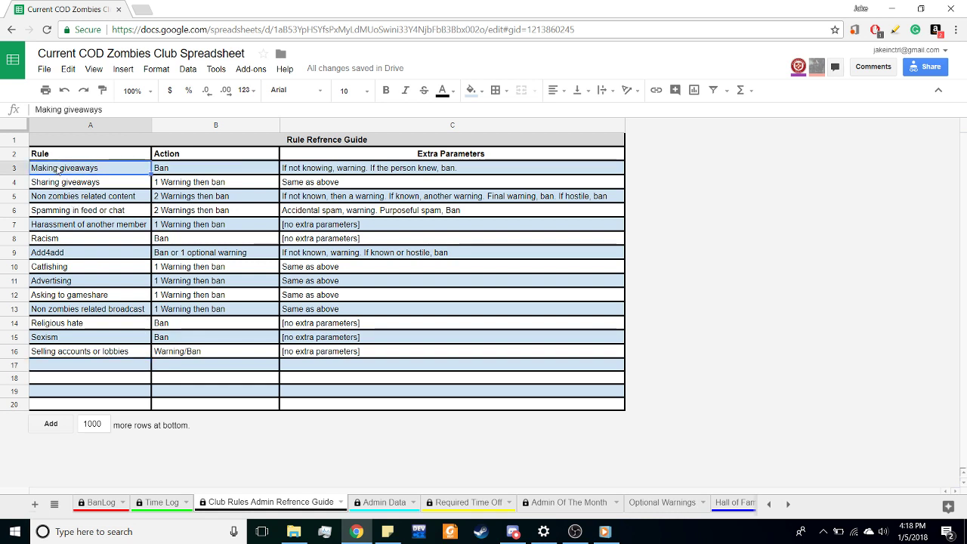
pyautogui.click(94, 255)
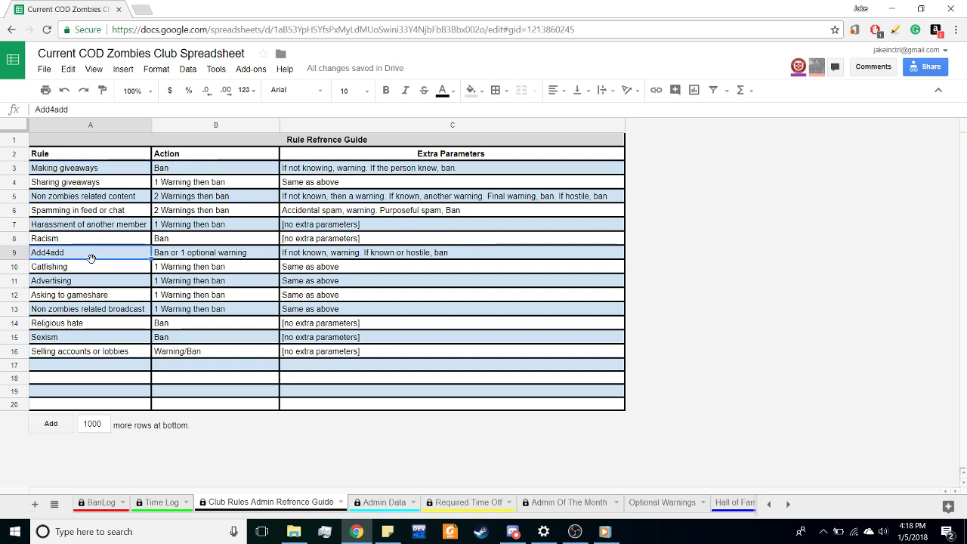
pyautogui.click(79, 283)
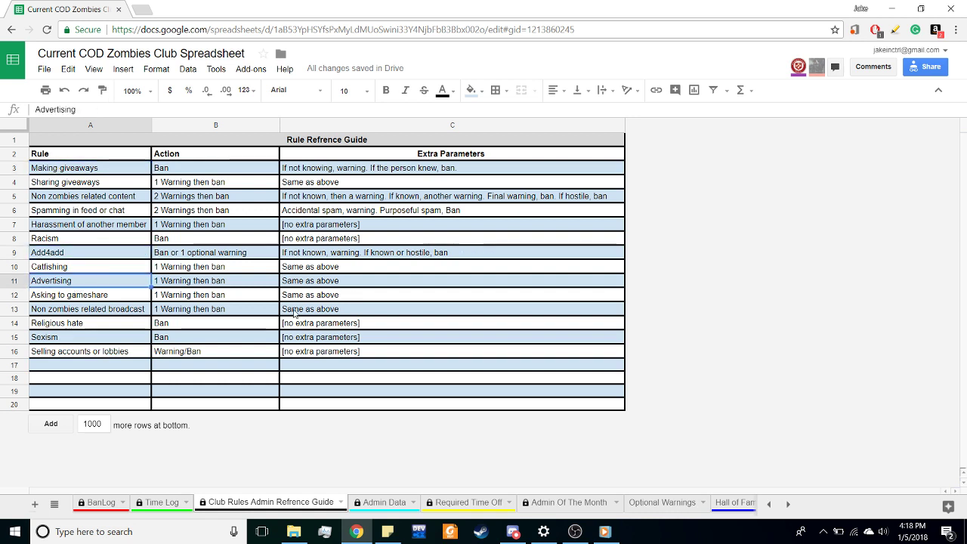
# Step: Examine the Action and Extra Parameters columns of the rule guide and the blank rows below the last rule
pyautogui.click(304, 213)
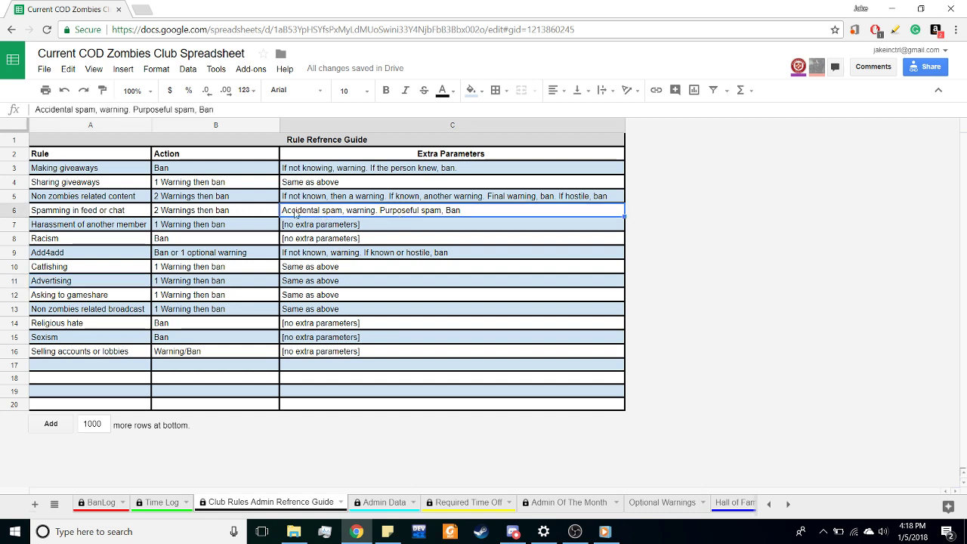
pyautogui.click(253, 213)
pyautogui.click(389, 266)
pyautogui.click(187, 166)
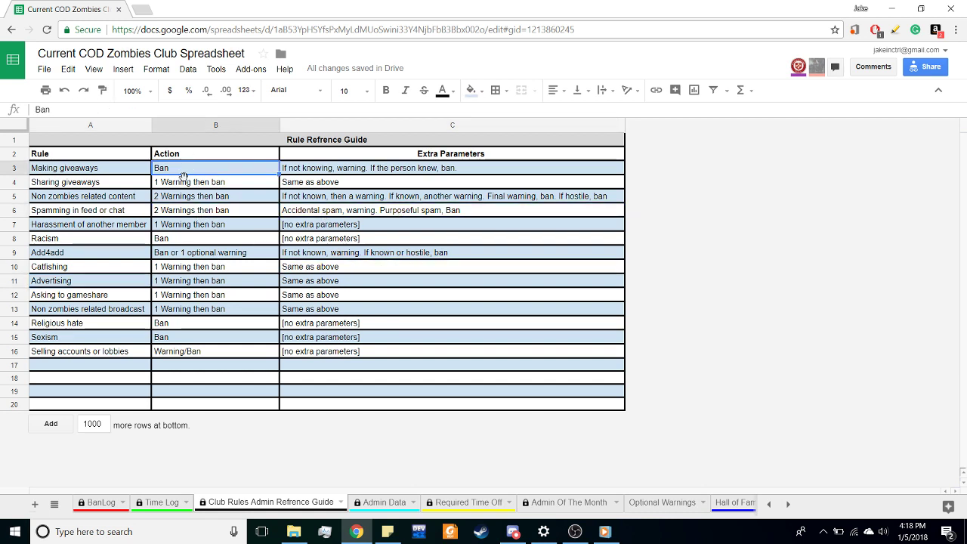
pyautogui.moveTo(181, 175)
pyautogui.mouseDown()
pyautogui.moveTo(188, 312)
pyautogui.moveTo(182, 176)
pyautogui.mouseUp()
pyautogui.click(250, 377)
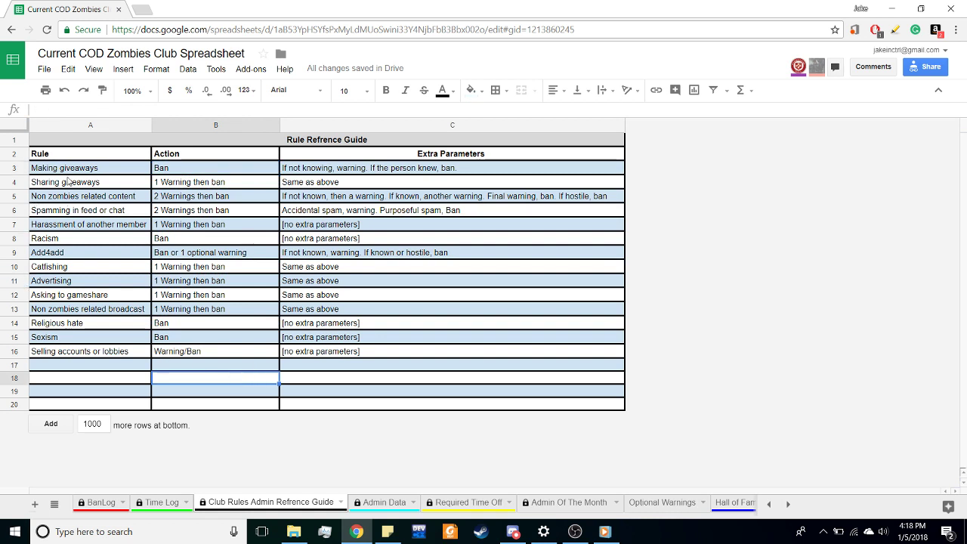
pyautogui.click(110, 382)
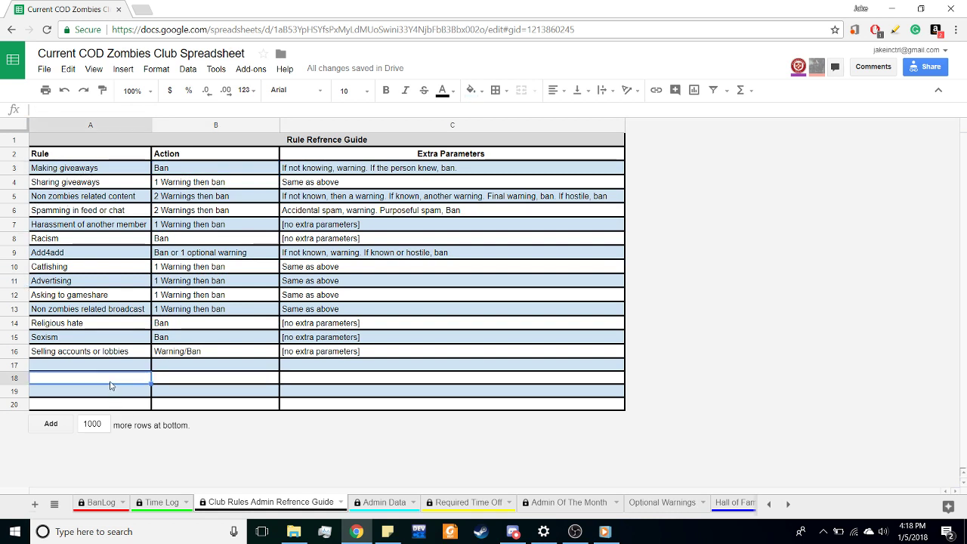
pyautogui.click(113, 367)
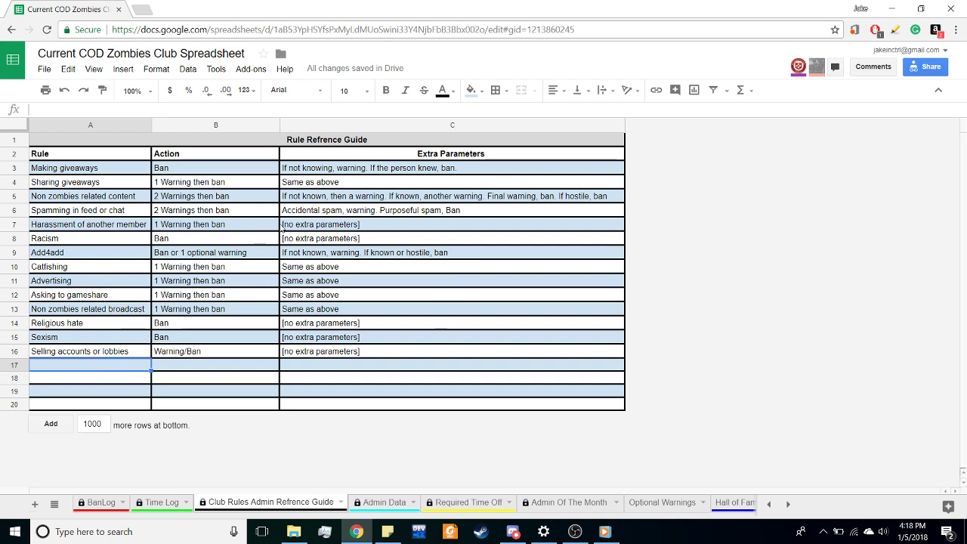
# Step: Clear the placeholder time-off reason from B4 on the Required Time Off sheet
pyautogui.click(401, 501)
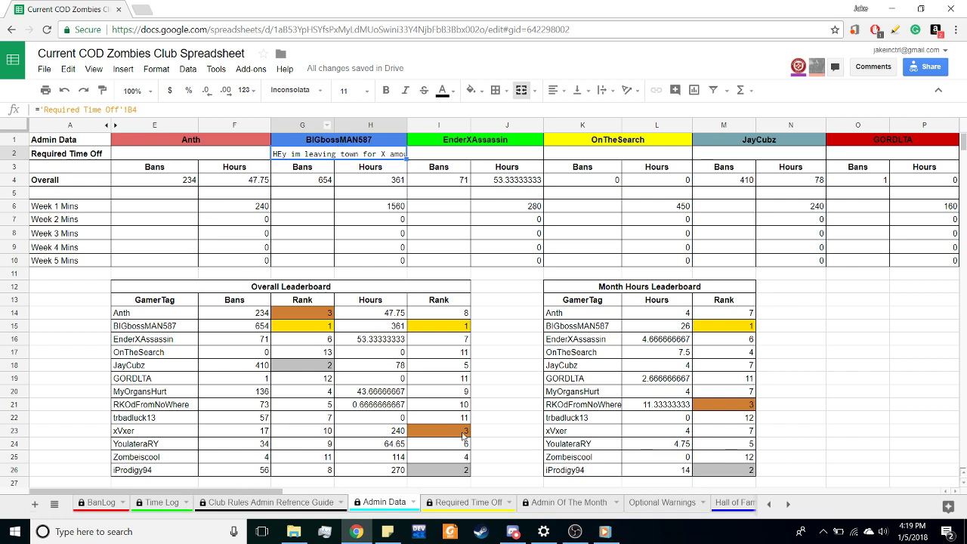
pyautogui.click(490, 504)
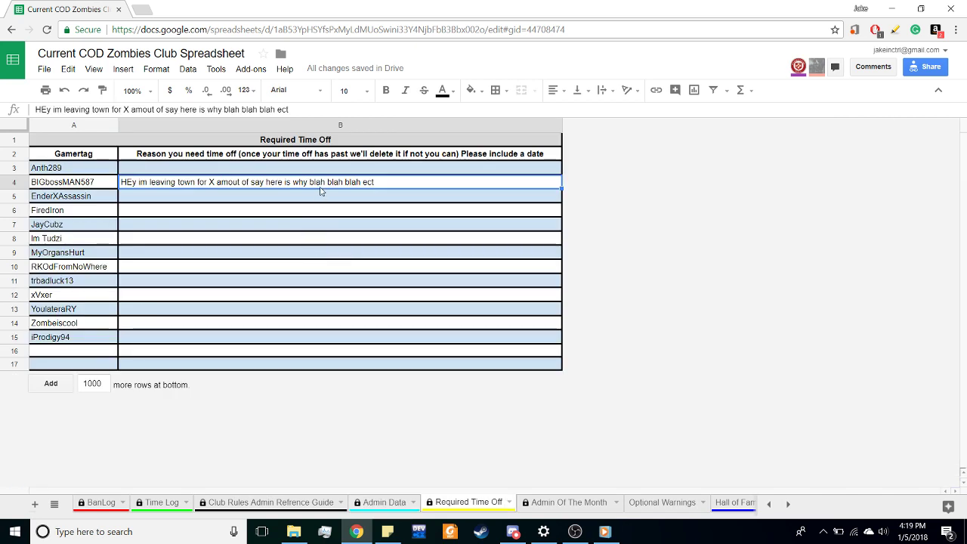
pyautogui.press('Delete')
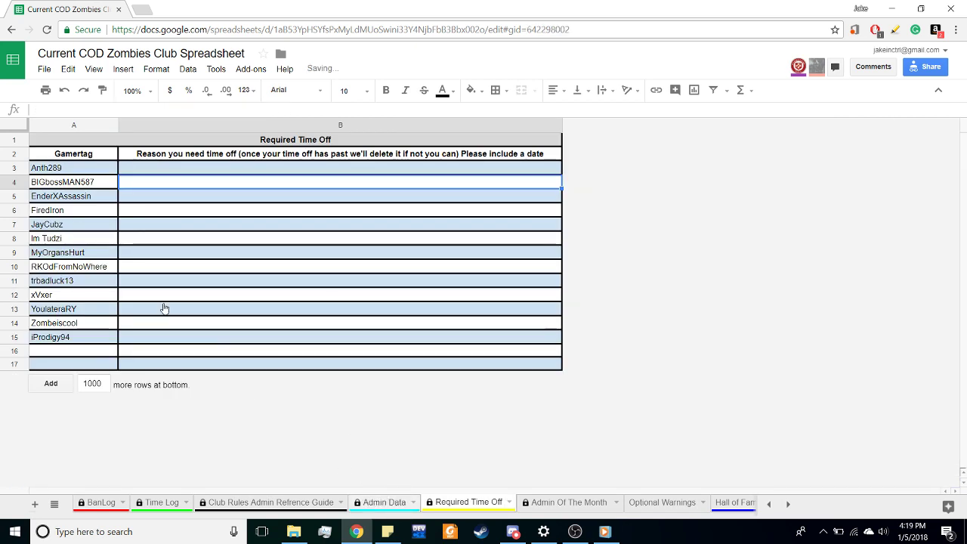
# Step: Return to the Admin Data sheet and examine the bans and hours summary, leaderboards, percentage charts and static total hours table
pyautogui.hotkey('ctrl', 'shift', 'pageup')
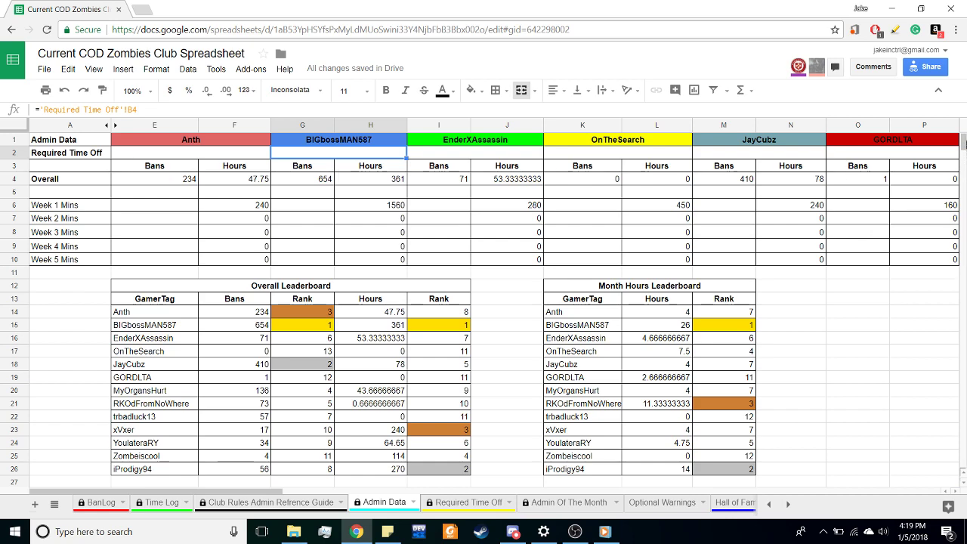
pyautogui.scroll(-10, 656, 284)
pyautogui.scroll(5, 656, 284)
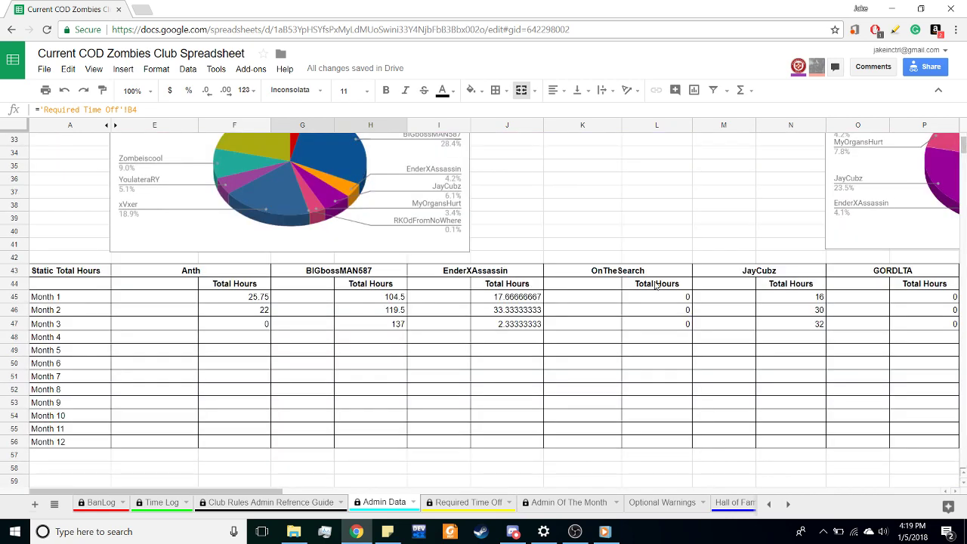
pyautogui.scroll(5, 582, 295)
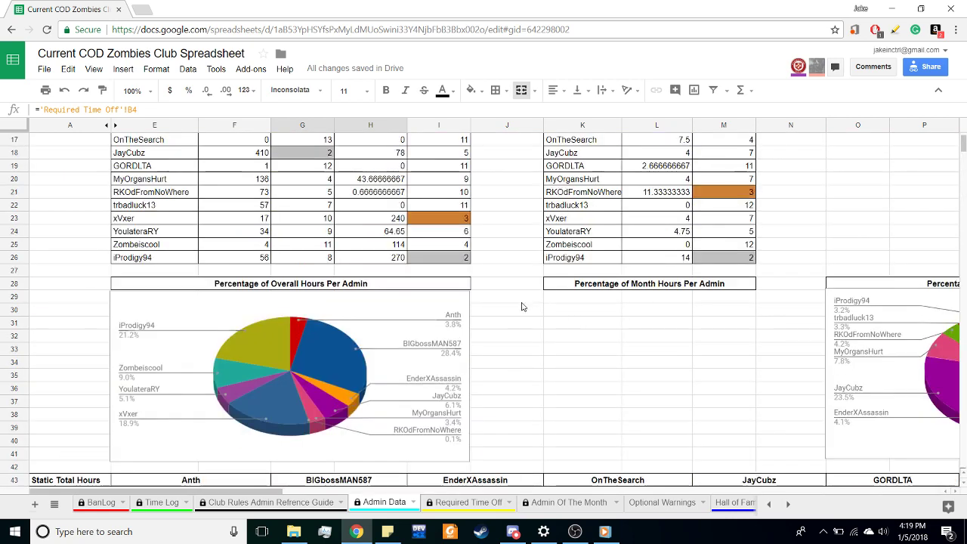
pyautogui.scroll(5, 521, 307)
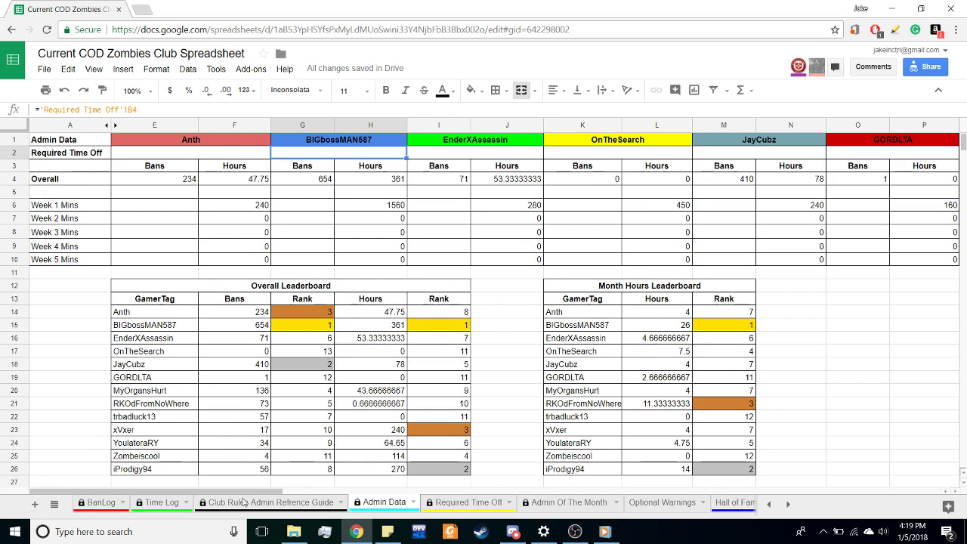
pyautogui.moveTo(250, 494); pyautogui.dragTo(115, 503)
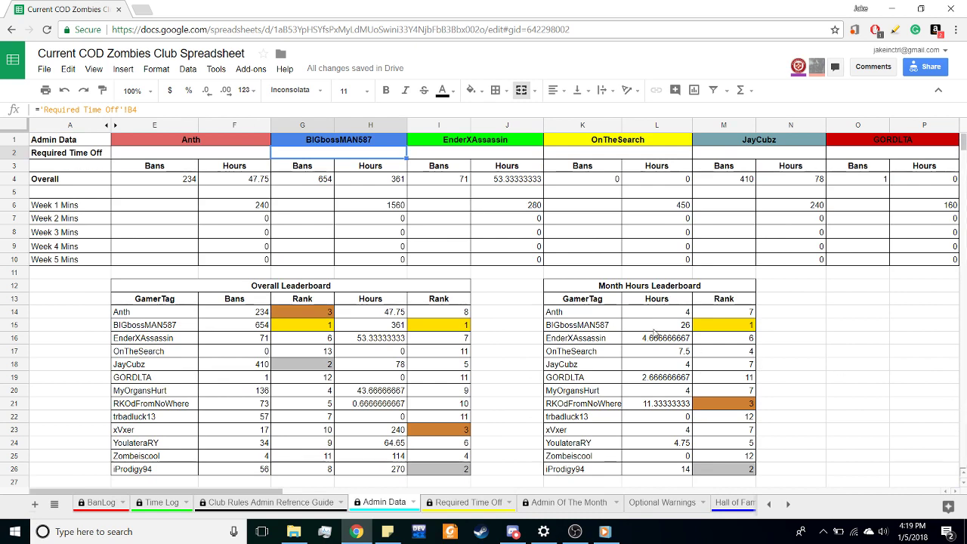
# Step: Open the Required Time Off sheet and examine the reason cells beside the gamertags in rows 7 and 8
pyautogui.click(468, 504)
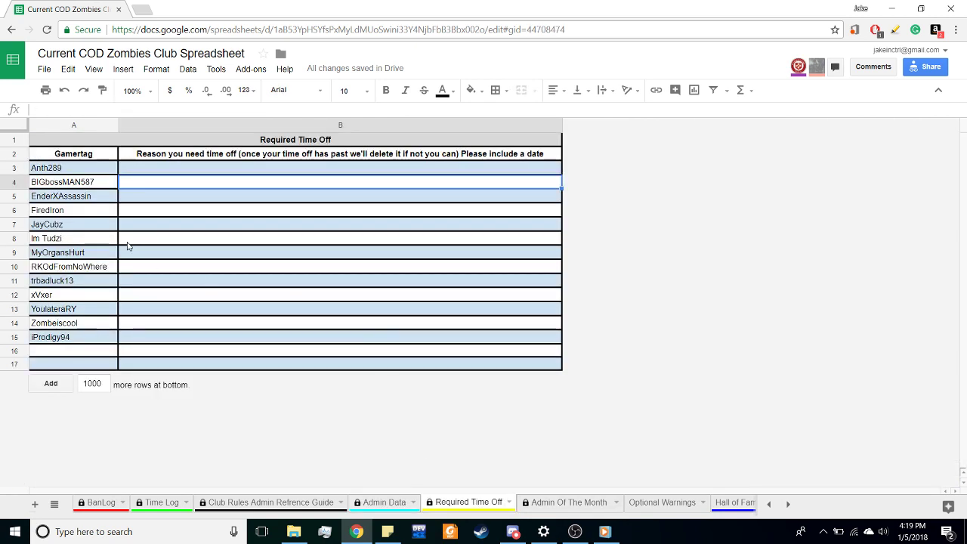
pyautogui.click(149, 229)
pyautogui.click(165, 242)
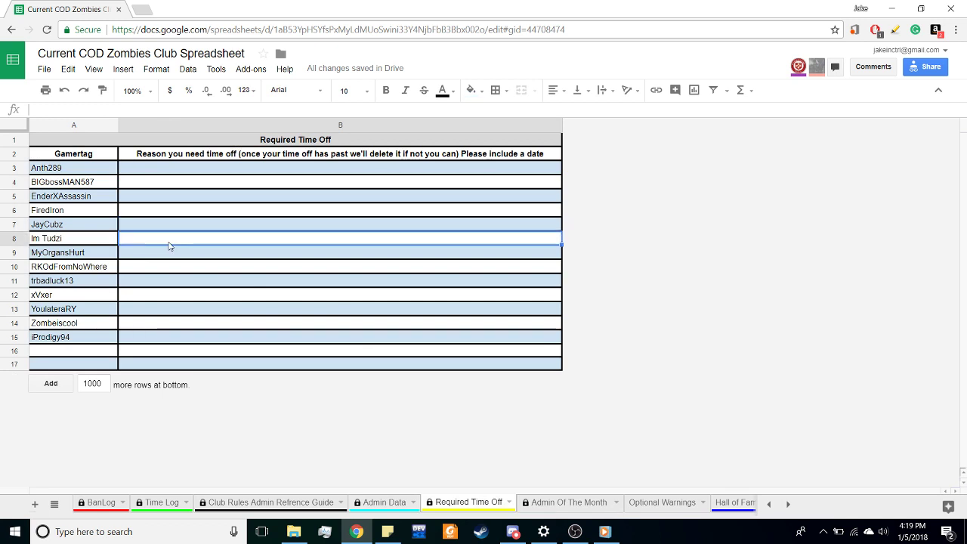
pyautogui.click(211, 270)
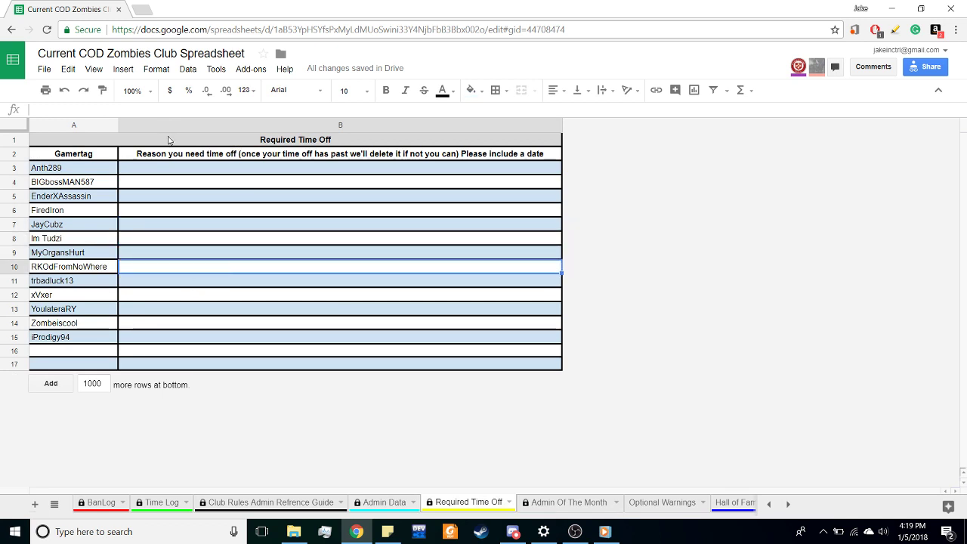
pyautogui.click(201, 195)
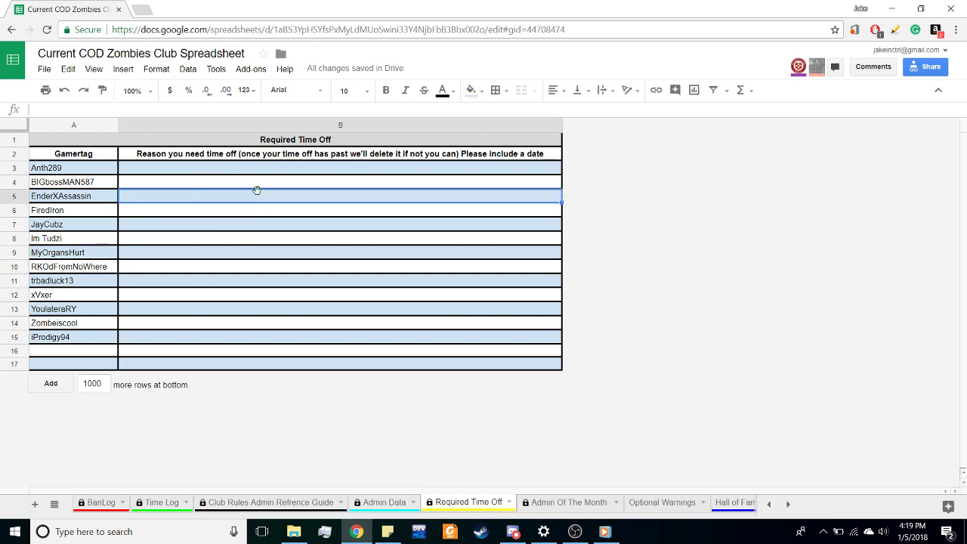
pyautogui.click(234, 214)
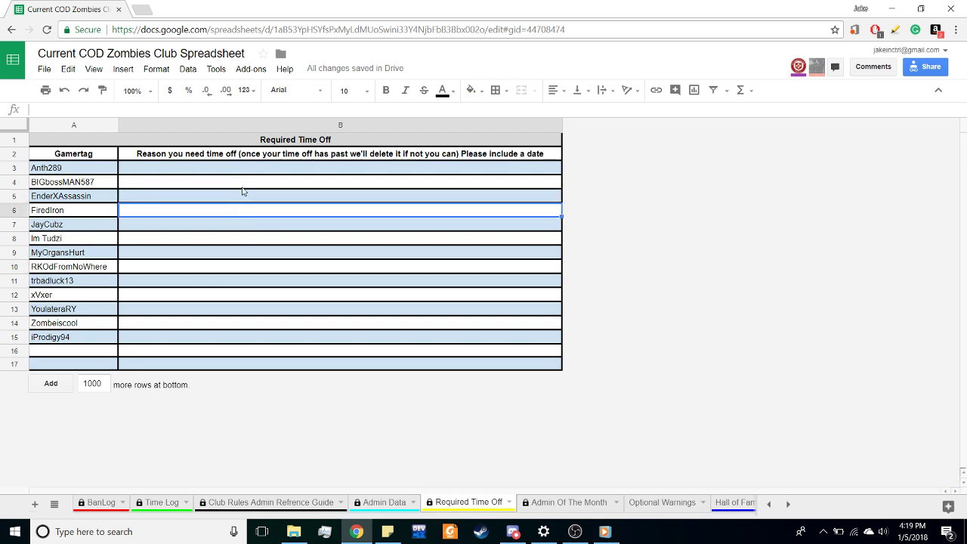
# Step: Enter in B4 the reason "Hey im studying for my finals wont be able to do any shifts this week thanks for understanding :D"
pyautogui.click(201, 187)
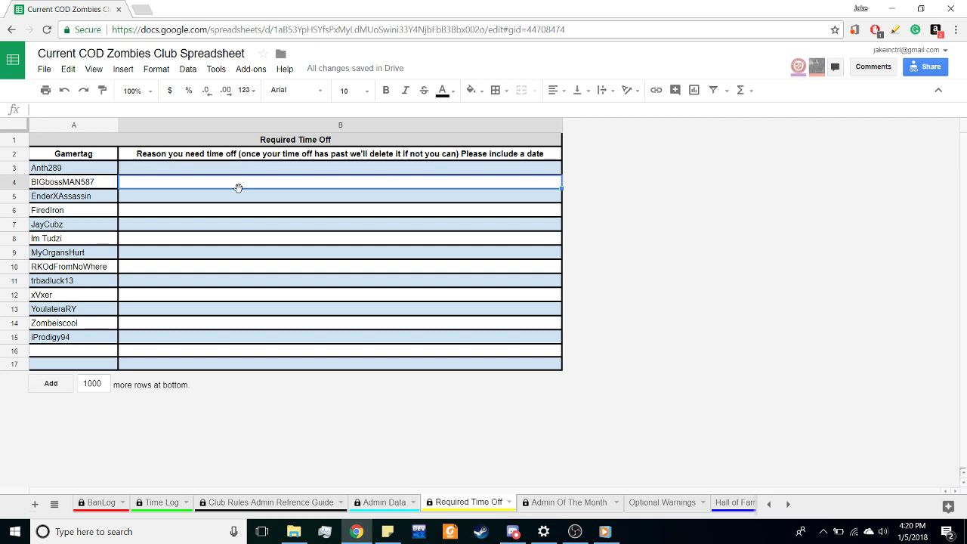
pyautogui.write('Hey')
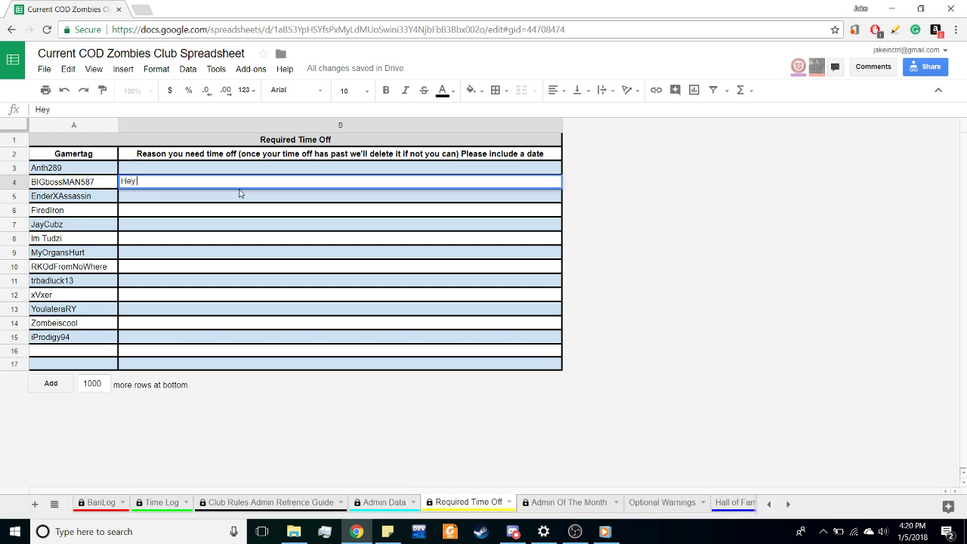
pyautogui.write(' im studying for my')
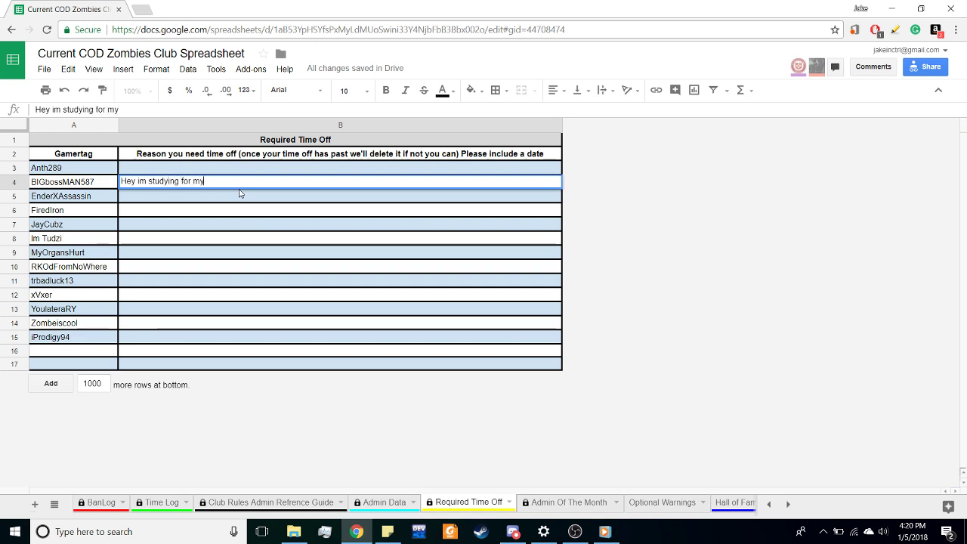
pyautogui.write(' finals wo')
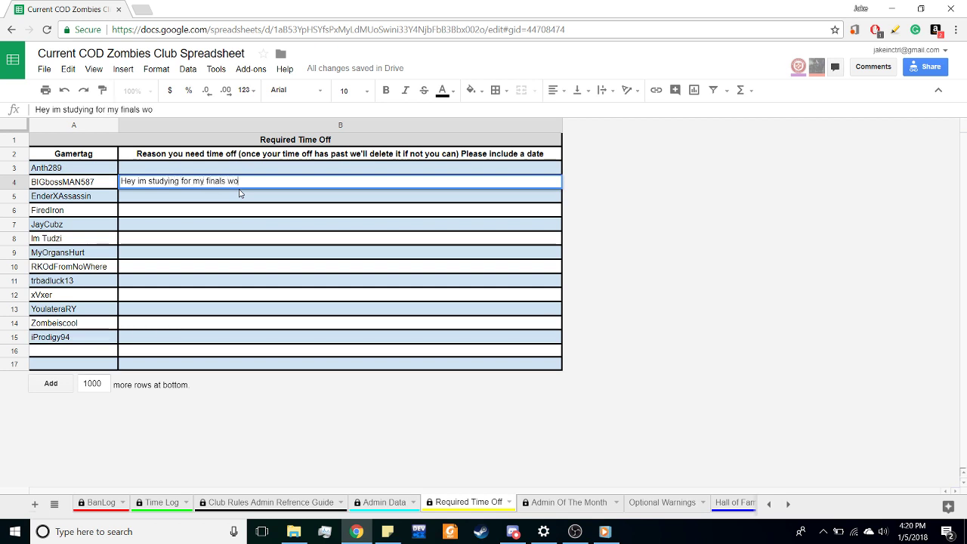
pyautogui.write('nt be ab')
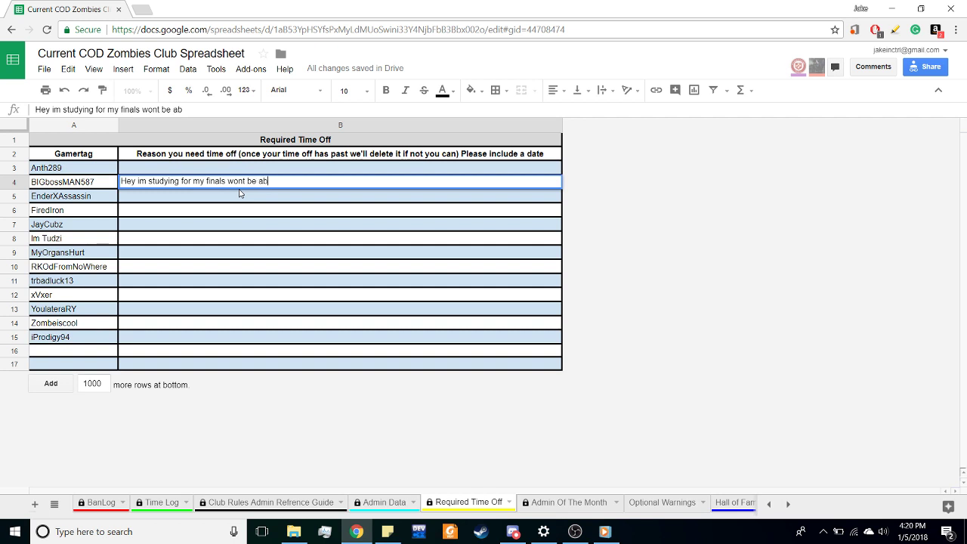
pyautogui.write('le to do any shifts this ')
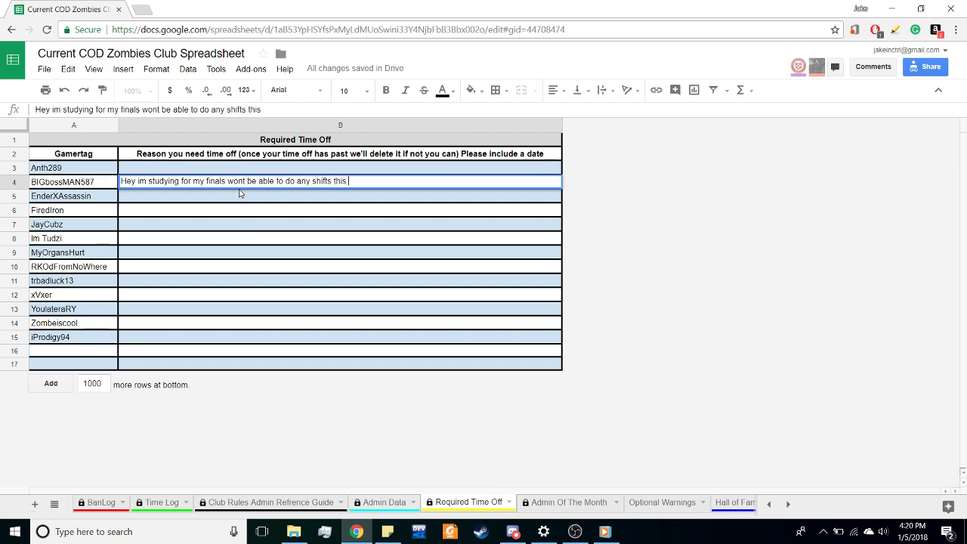
pyautogui.write('week thanks for understanding')
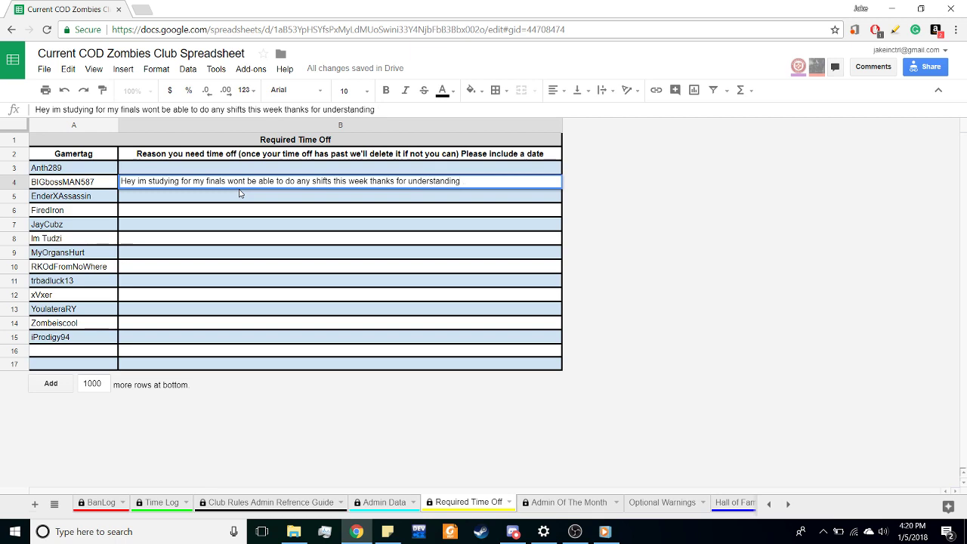
pyautogui.write(' :D')
# Step: Open the Admin Data sheet and examine how the time-off reason is linked into the Required Time Off cell G2
pyautogui.click(385, 510)
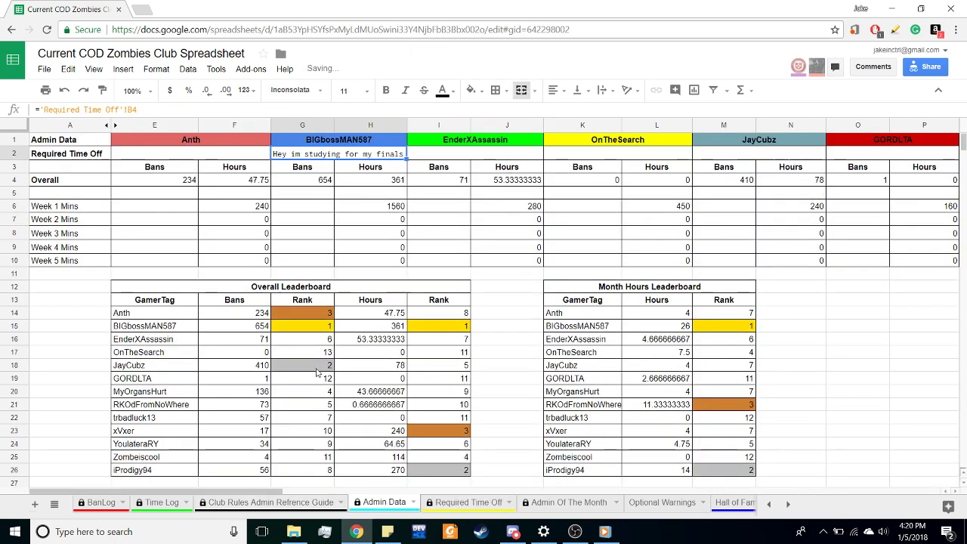
pyautogui.click(434, 168)
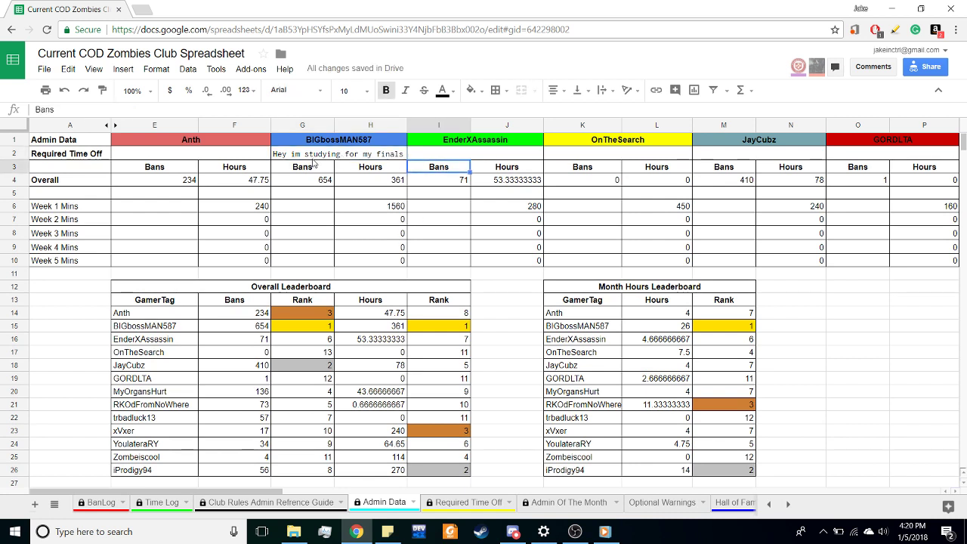
pyautogui.click(311, 156)
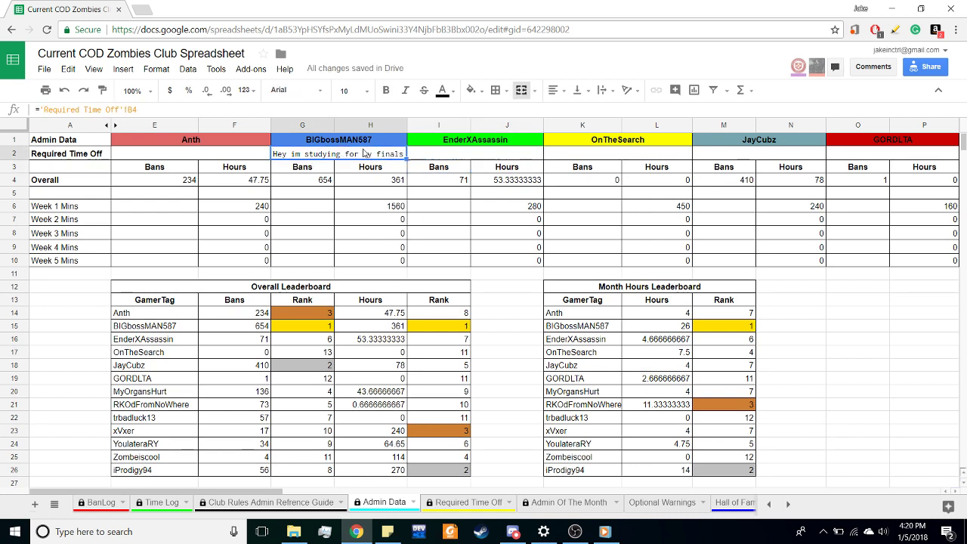
# Step: Return to the Required Time Off sheet and clear the time-off reason from B4
pyautogui.click(451, 503)
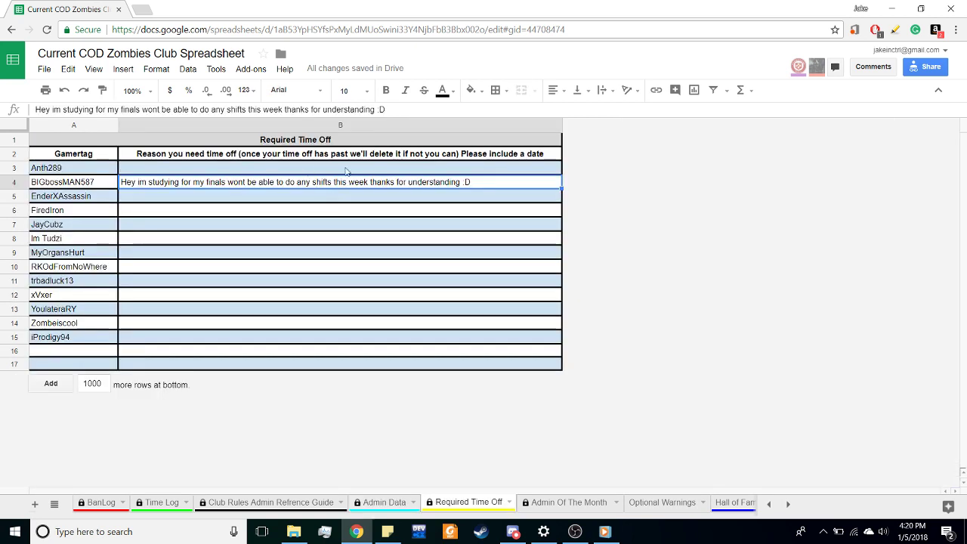
pyautogui.press('Delete')
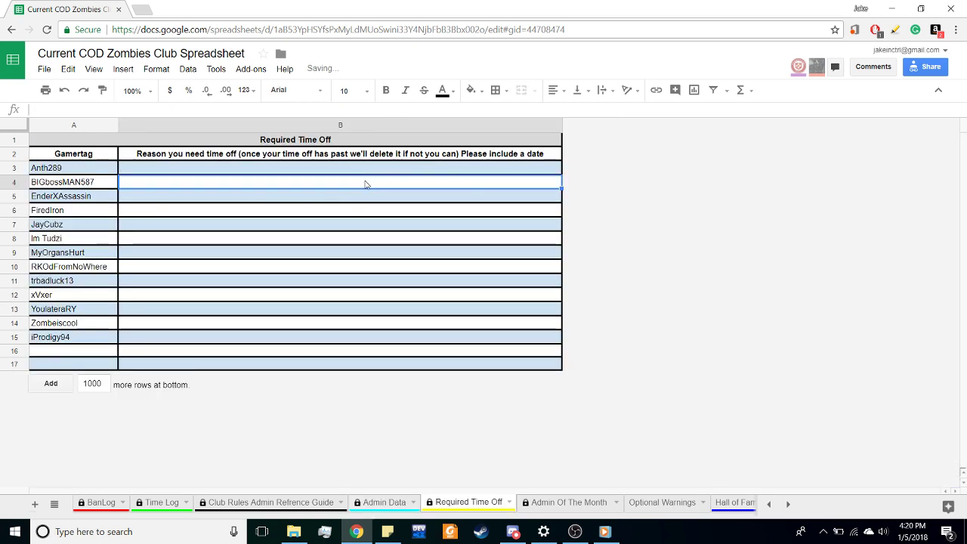
# Step: Open the Admin Of The Month sheet and examine the monthly gamertag list, including the November and December 2017 entries
pyautogui.click(609, 502)
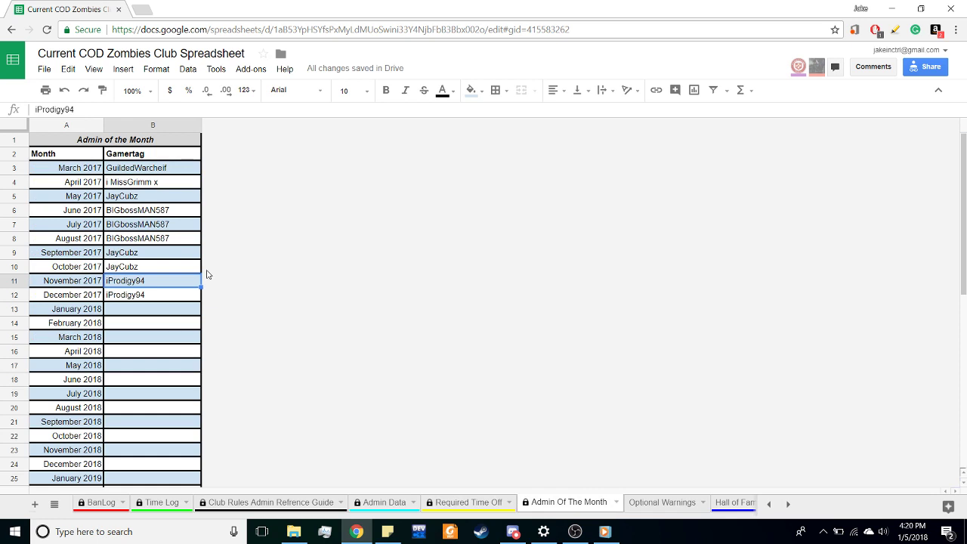
pyautogui.scroll(-5, 204, 249)
pyautogui.scroll(5, 205, 227)
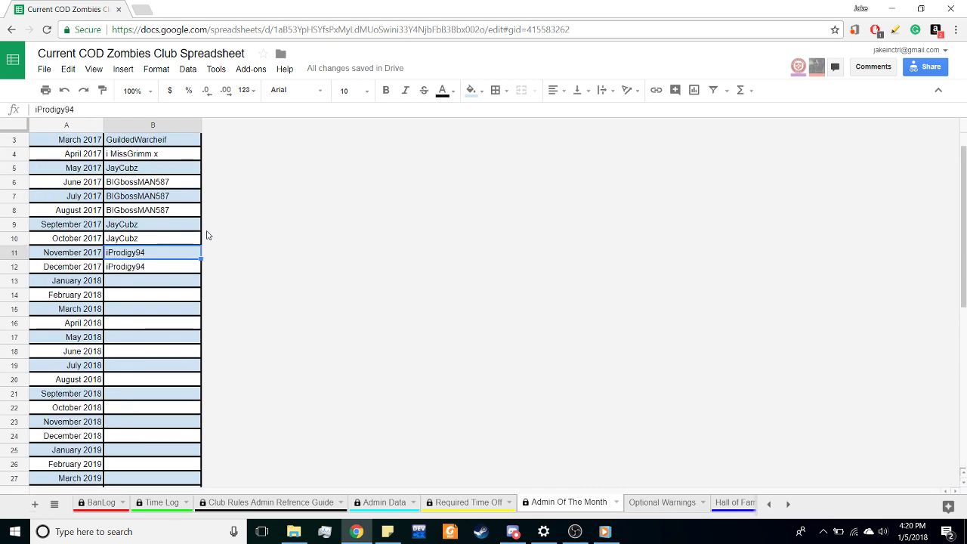
pyautogui.scroll(1, 197, 236)
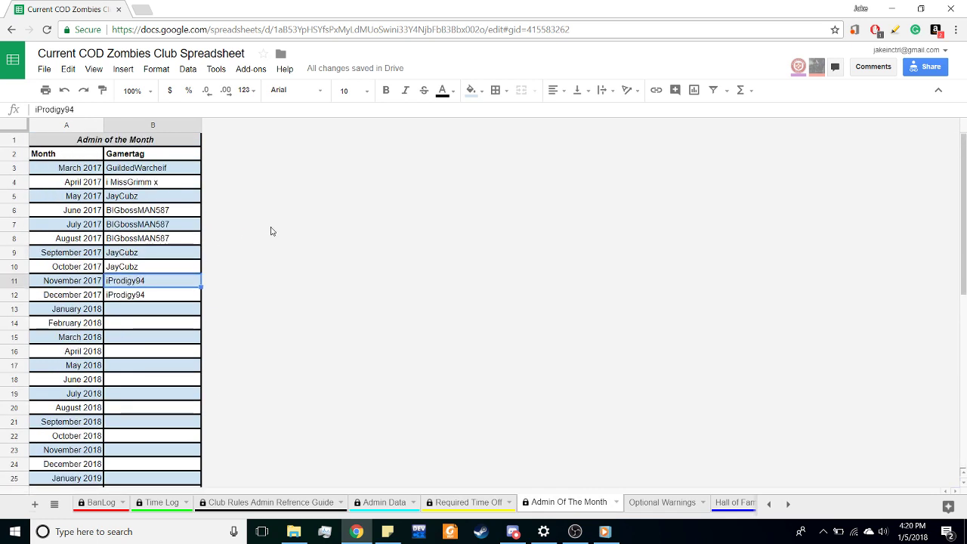
pyautogui.press('Down')
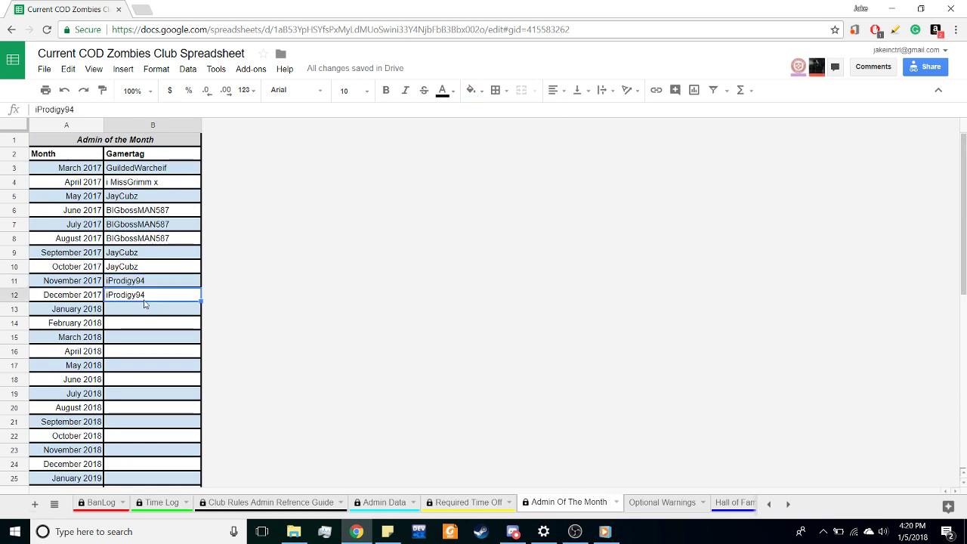
pyautogui.press('Down')
pyautogui.click(119, 296)
# Step: Open the Optional Warnings sheet and examine the color key, the notes below it and the color-coded list of warned members
pyautogui.click(663, 502)
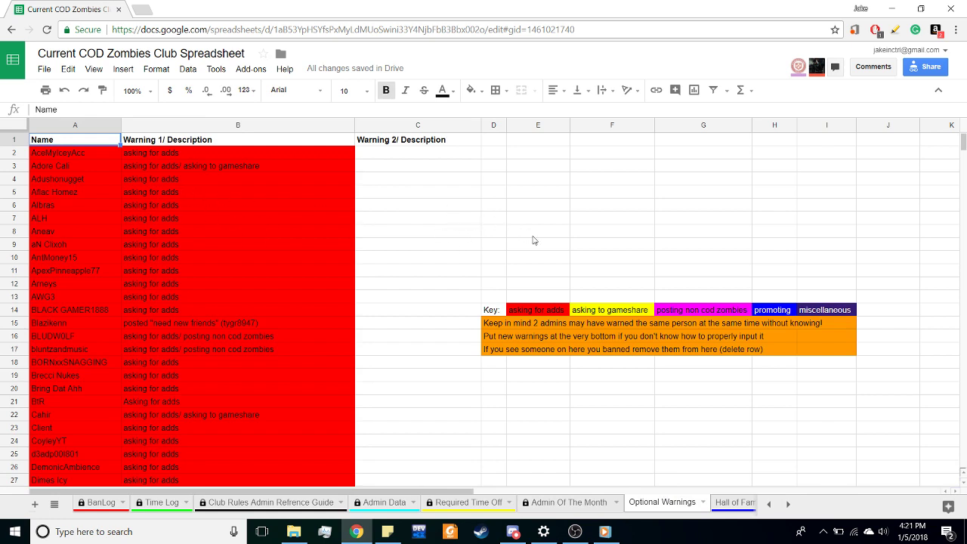
pyautogui.moveTo(472, 287); pyautogui.dragTo(833, 373)
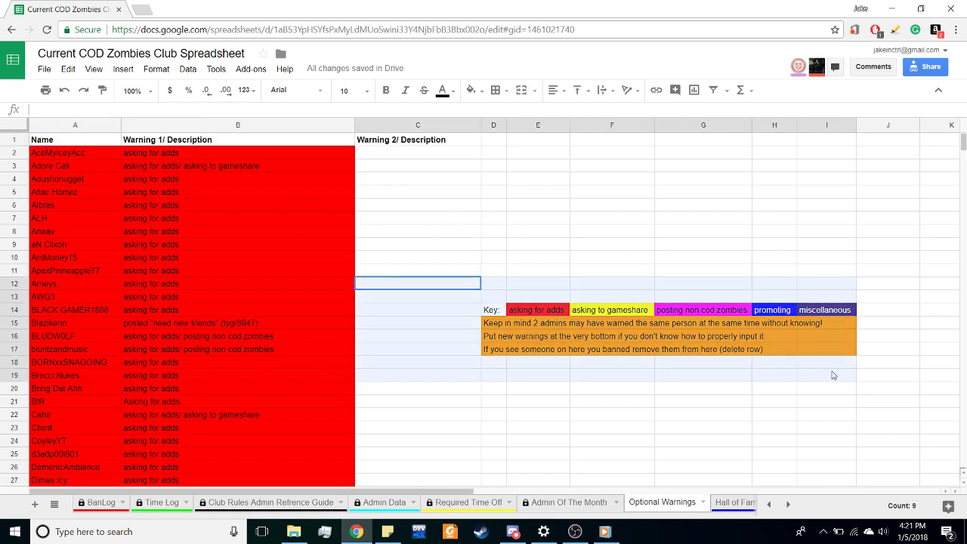
pyautogui.click(839, 388)
pyautogui.scroll(-1, 488, 344)
pyautogui.scroll(-20, 285, 313)
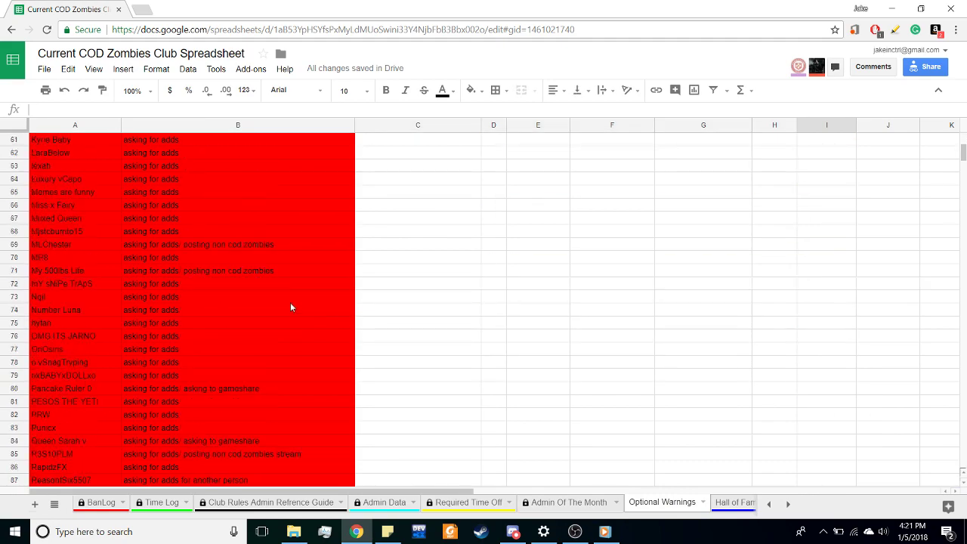
pyautogui.scroll(-20, 305, 313)
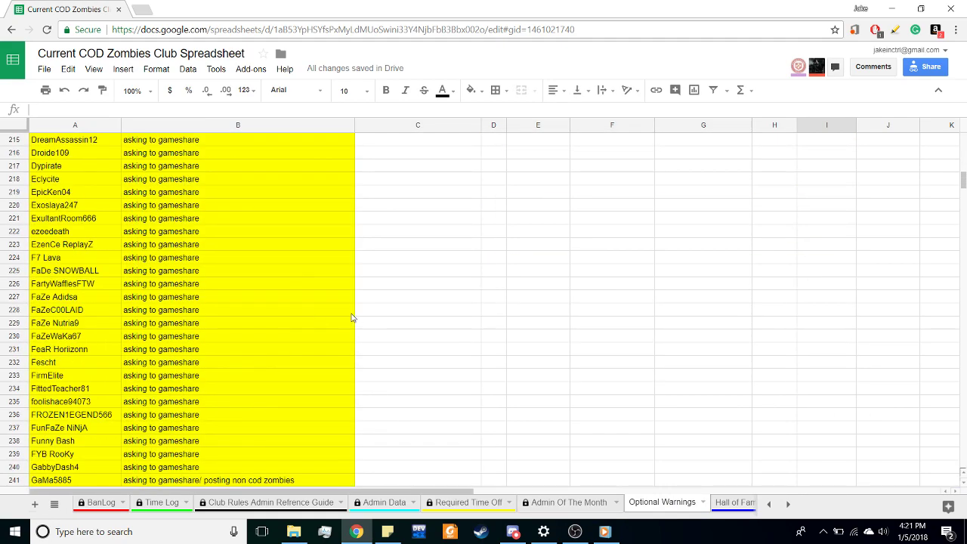
pyautogui.scroll(-16, 292, 357)
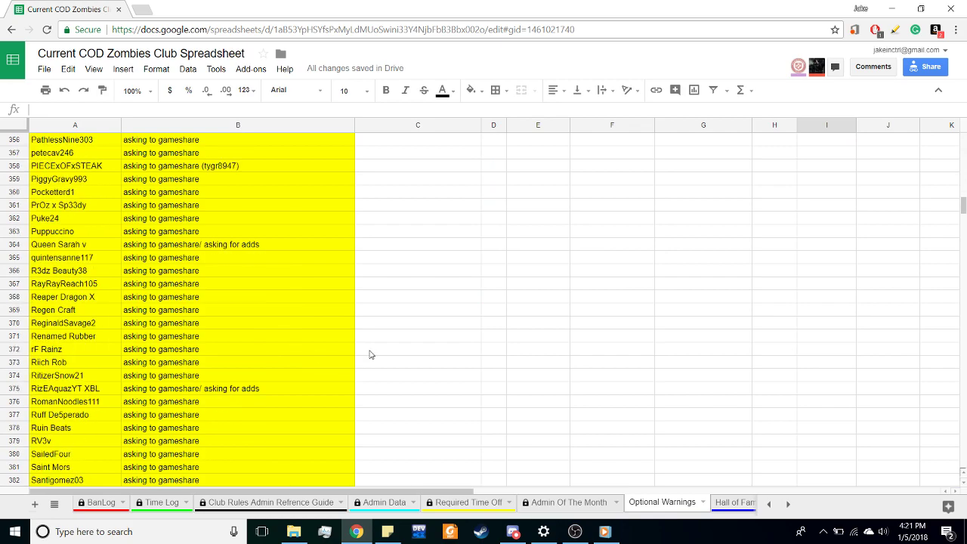
pyautogui.moveTo(964, 206); pyautogui.dragTo(964, 145)
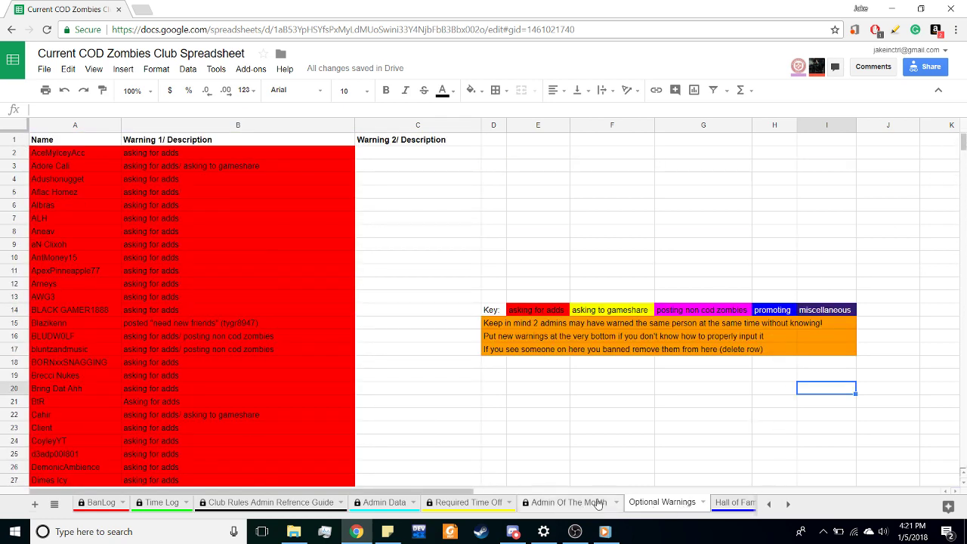
# Step: Review the BanLog, Time Log, rule guide, Admin Data and Admin Of The Month sheets again and return to BanLog
pyautogui.click(117, 503)
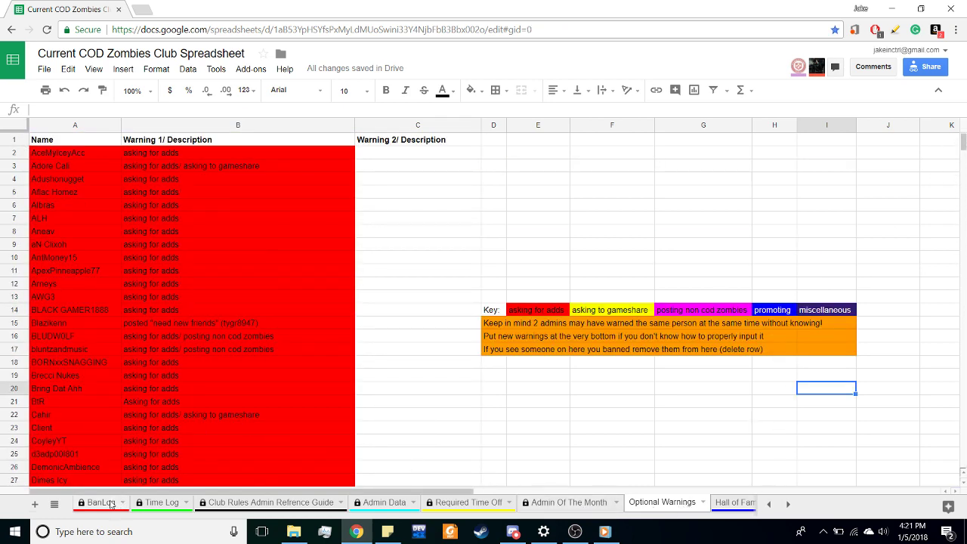
pyautogui.scroll(1, 124, 318)
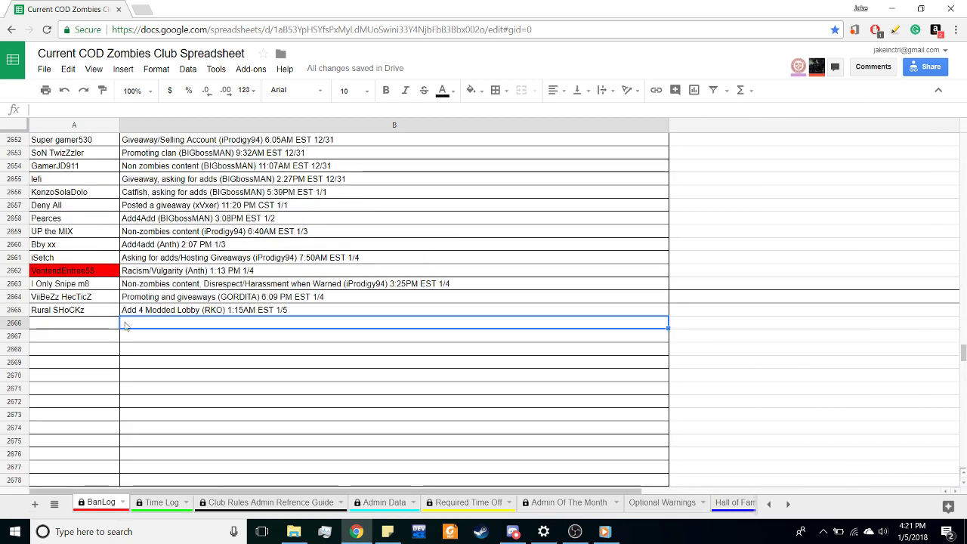
pyautogui.click(155, 503)
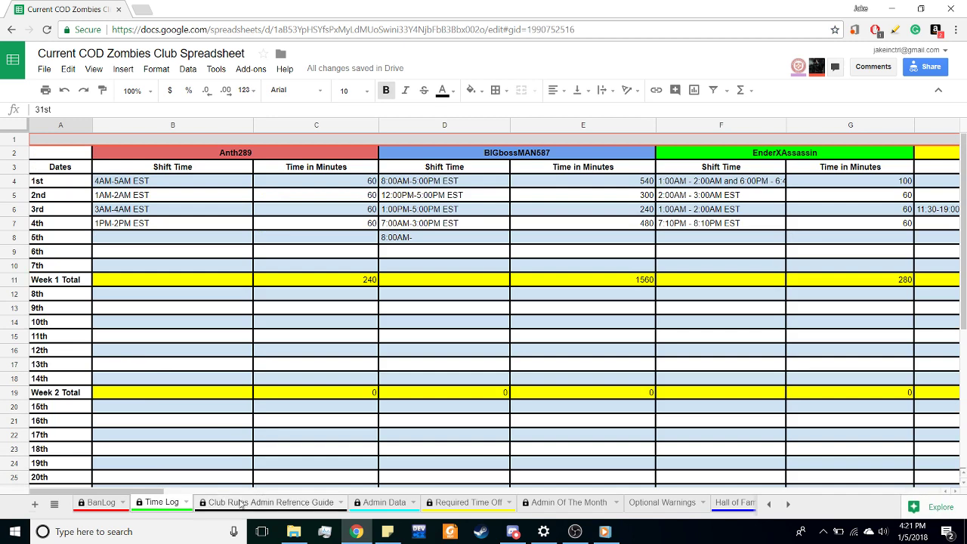
pyautogui.click(259, 503)
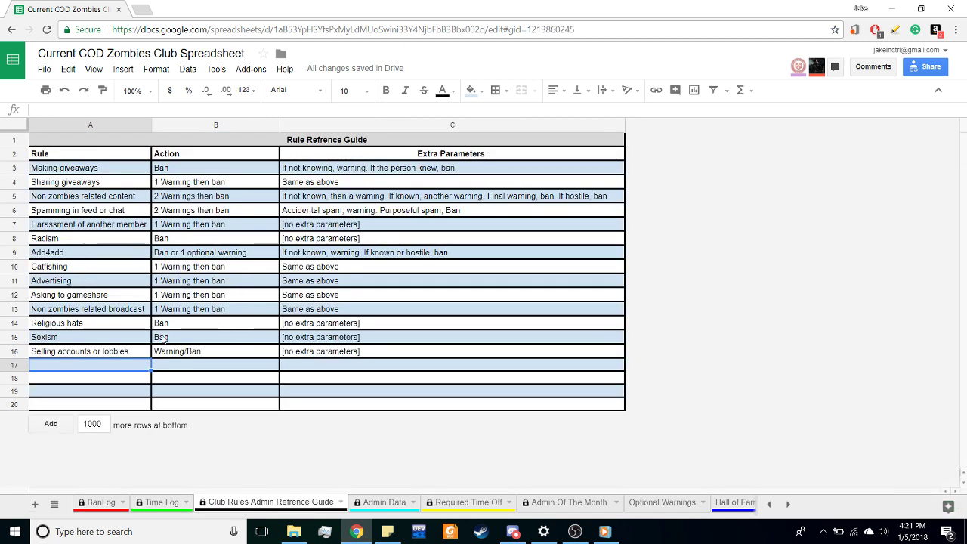
pyautogui.click(367, 505)
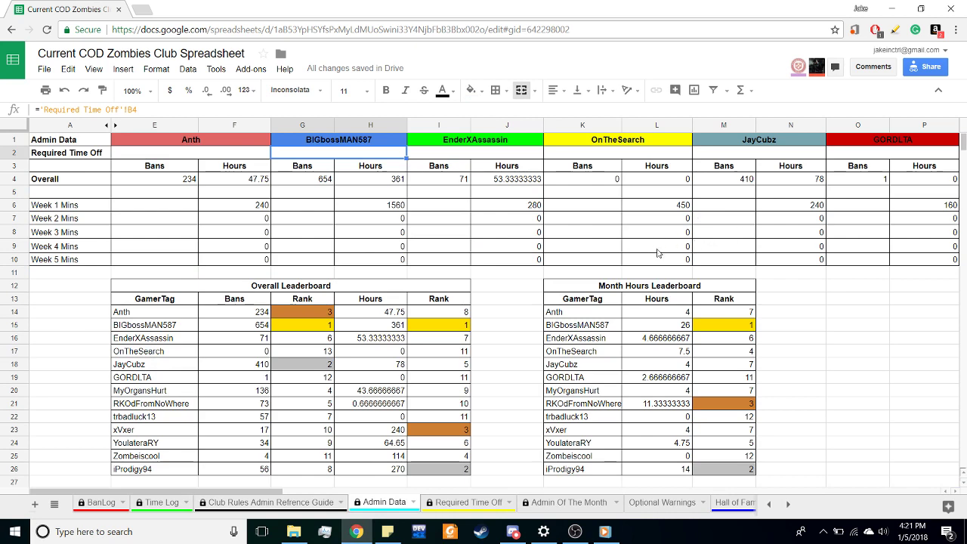
pyautogui.click(569, 503)
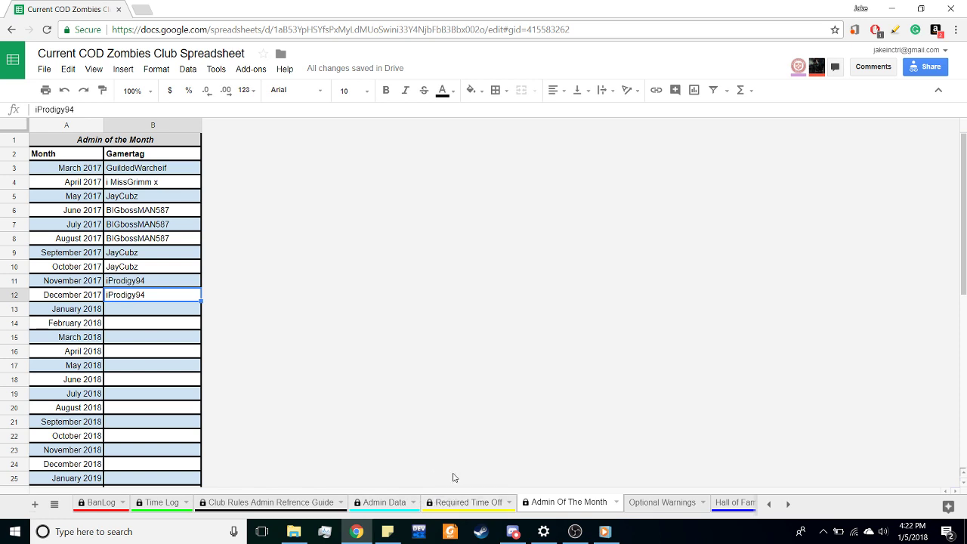
pyautogui.click(390, 505)
pyautogui.click(100, 503)
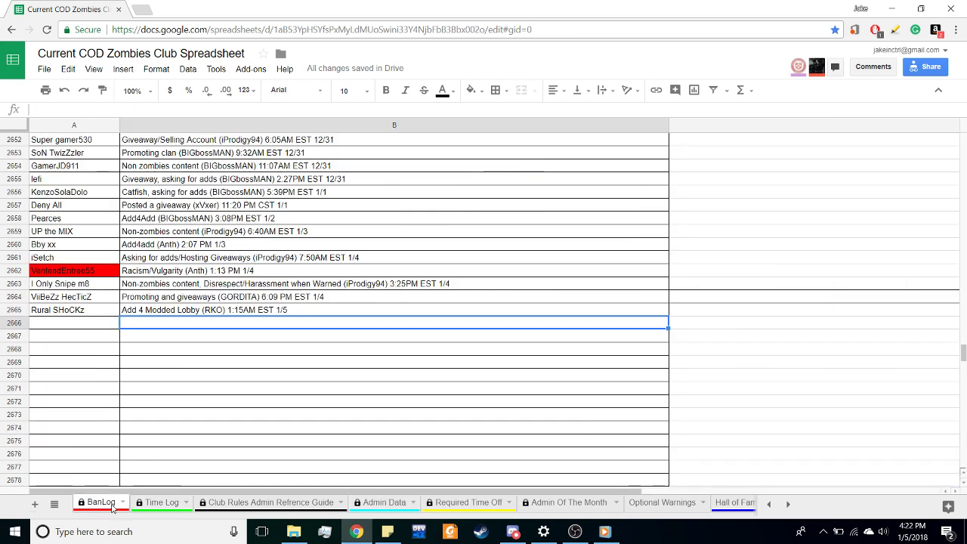